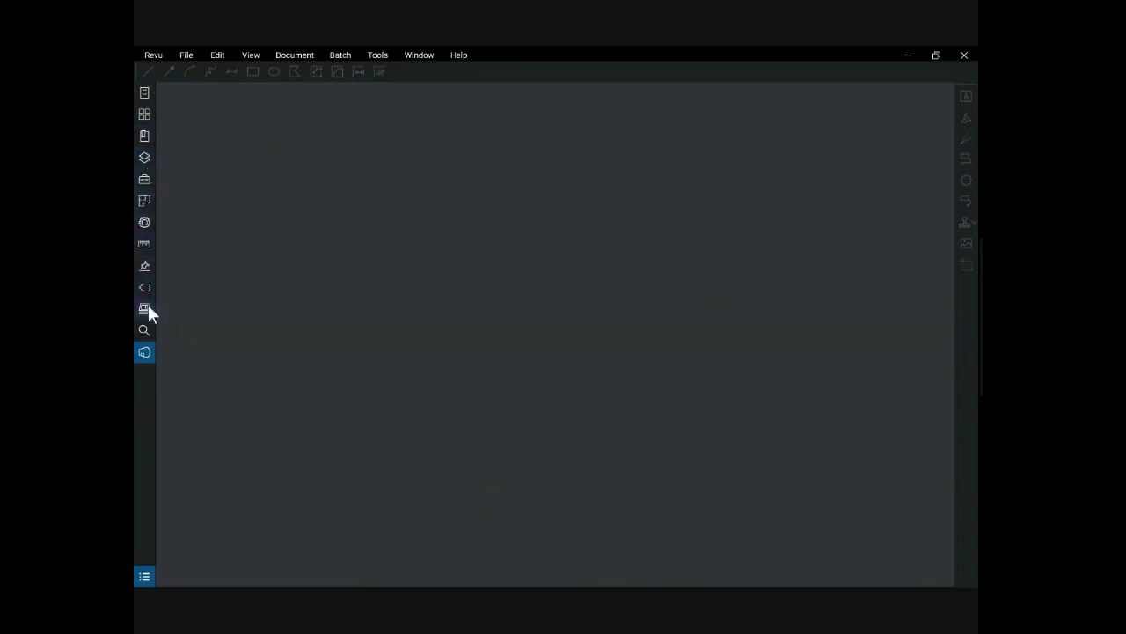
Step: Sign in to Bluebeam Studio with the account password to list sessions, including 23475_FIR
left_click(146, 352)
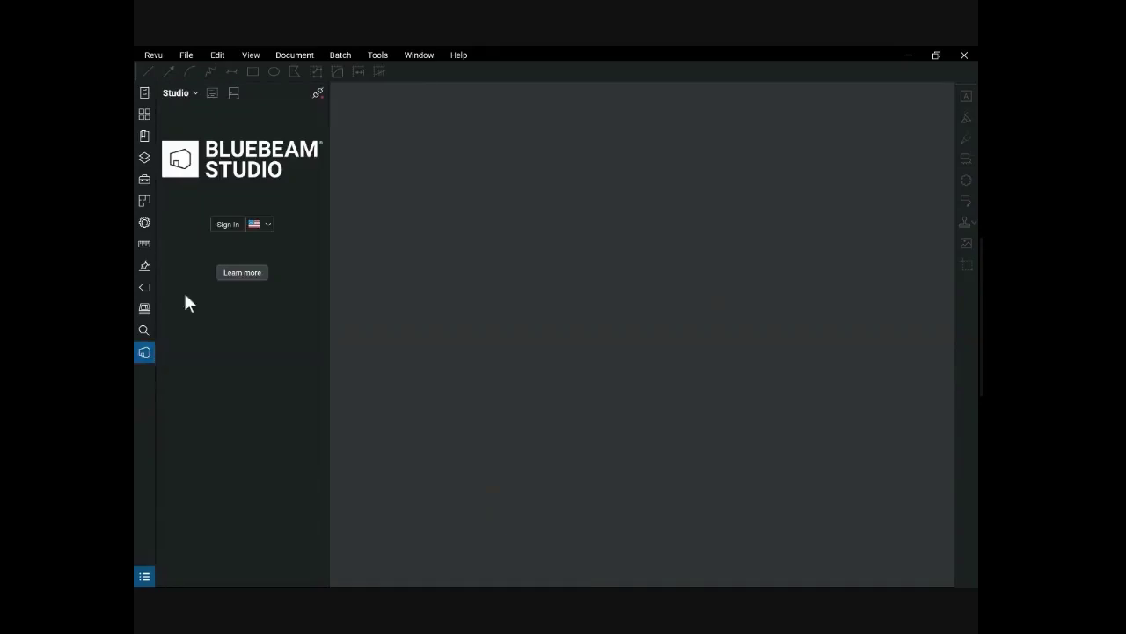
left_click(224, 227)
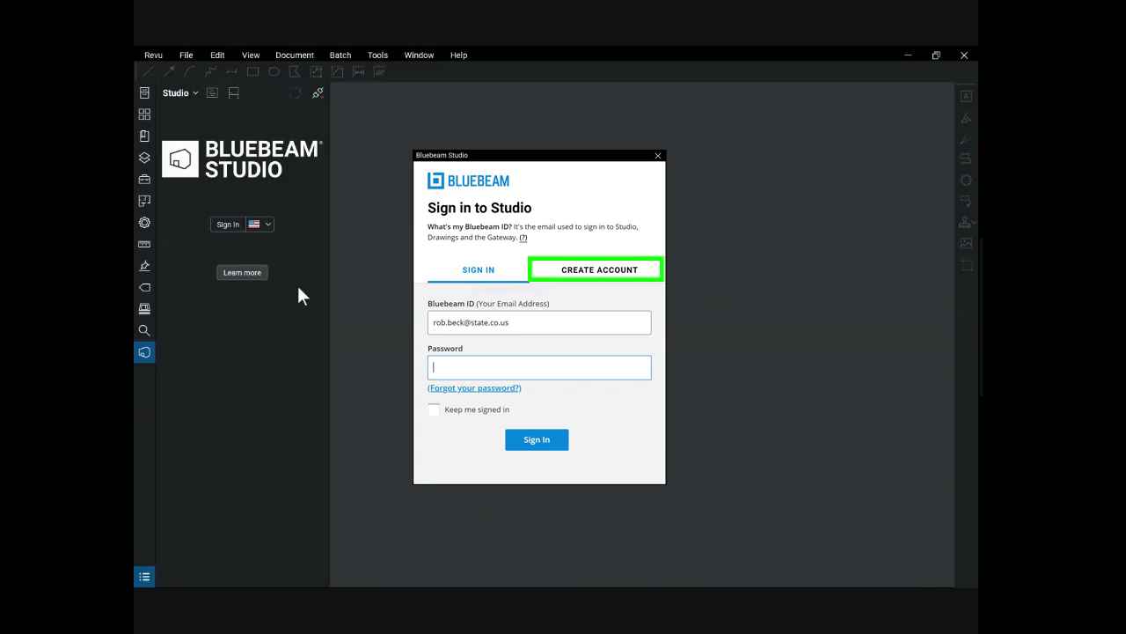
type("•••••")
key("Return")
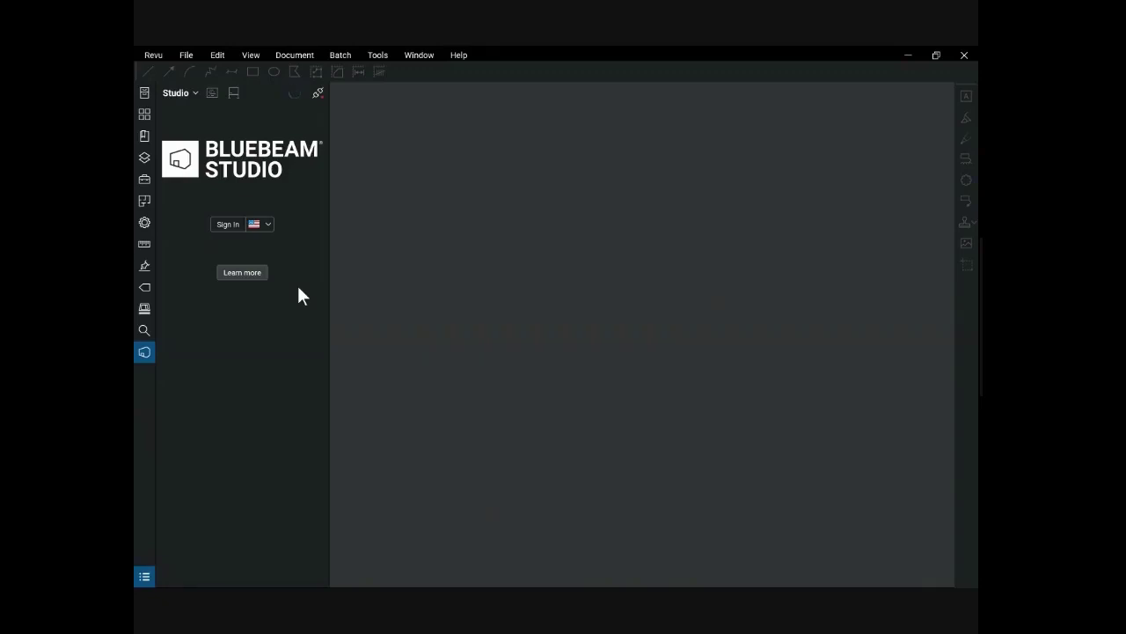
left_click(212, 94)
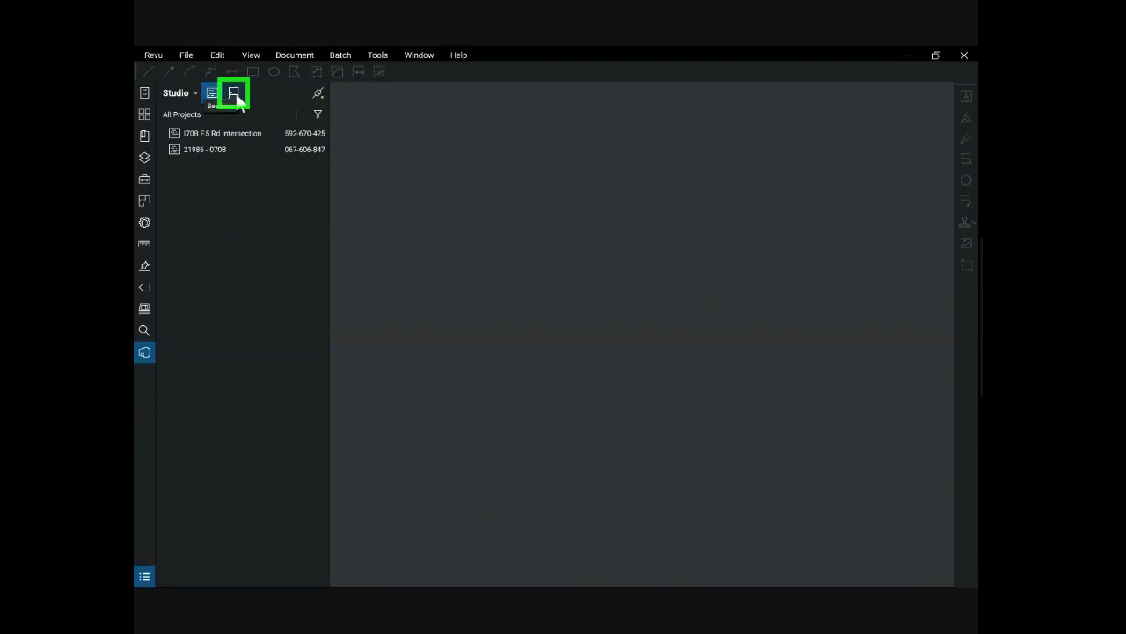
left_click(234, 95)
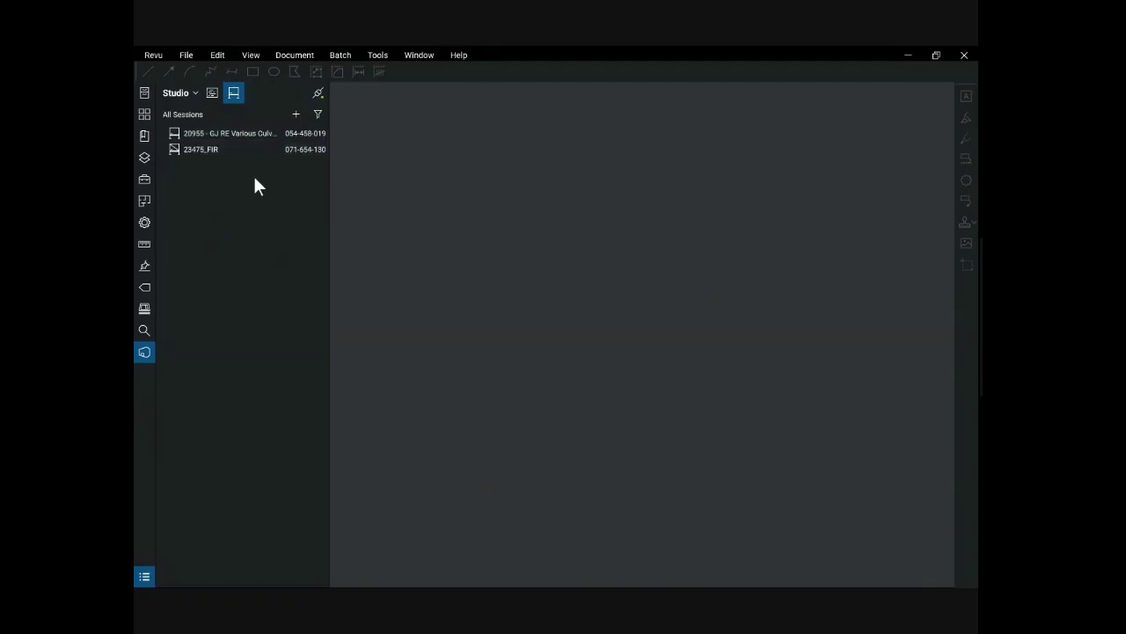
Step: Create a new Studio session named Test and add 20200722_Vail Pass PMP.pdf to it
left_click(295, 114)
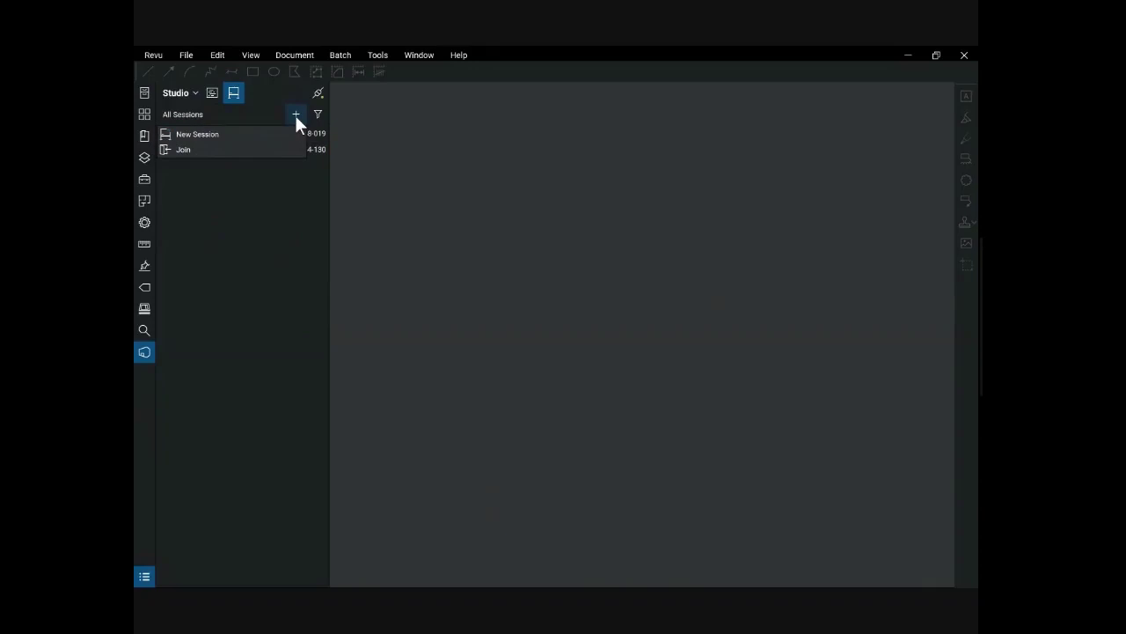
left_click(286, 136)
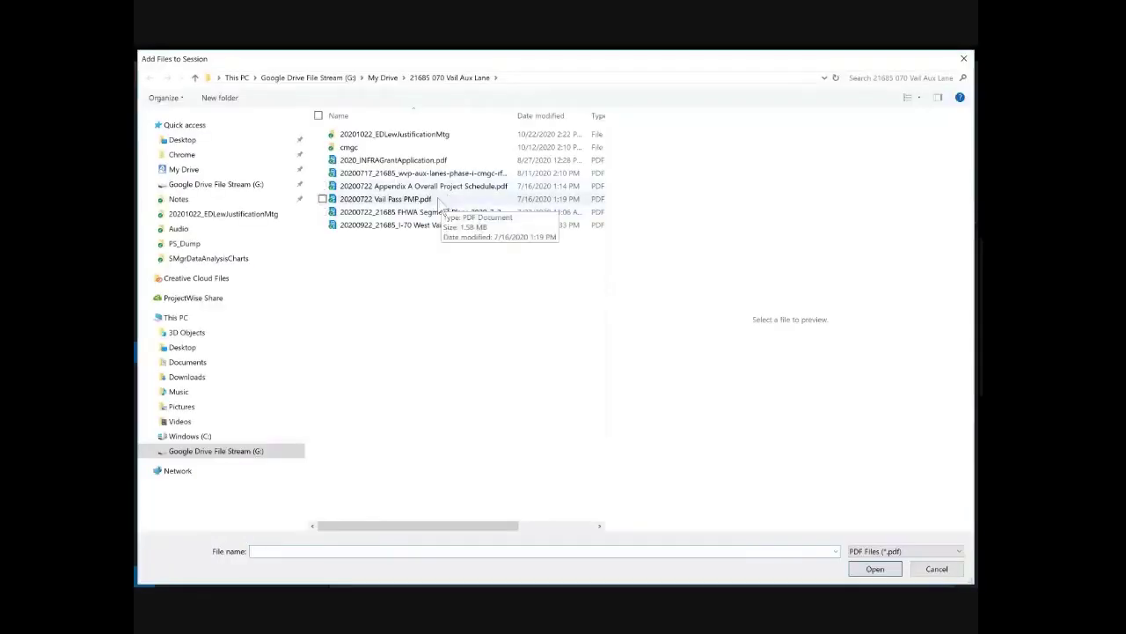
double_click(447, 199)
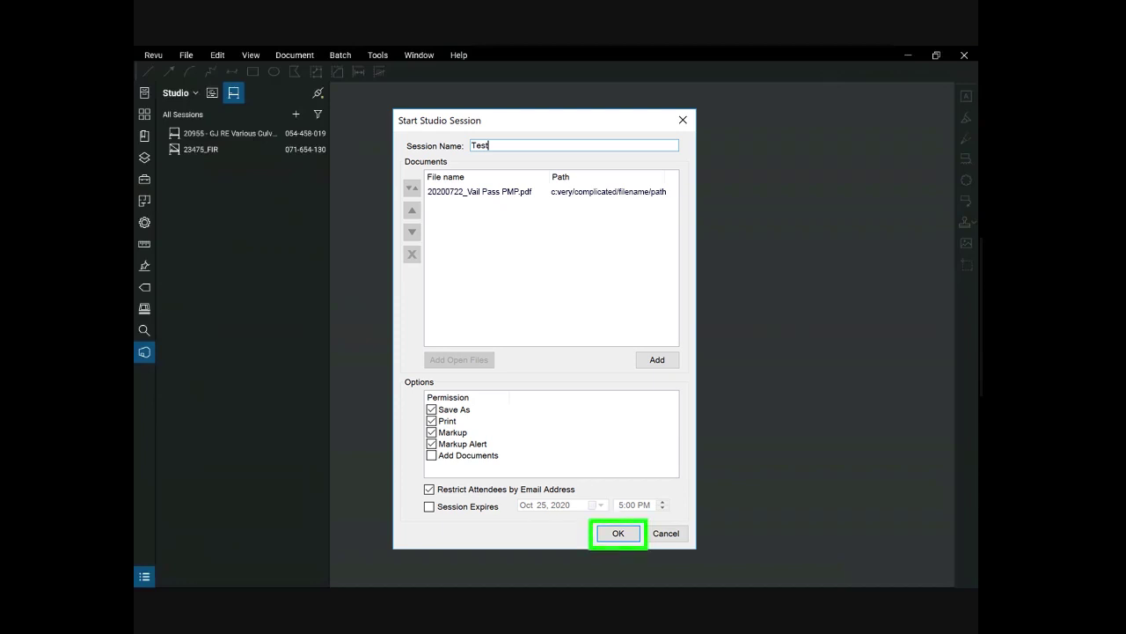
Step: Start the Test session and e-mail one invitee a request for all markups before 10/25/2020
left_click(618, 533)
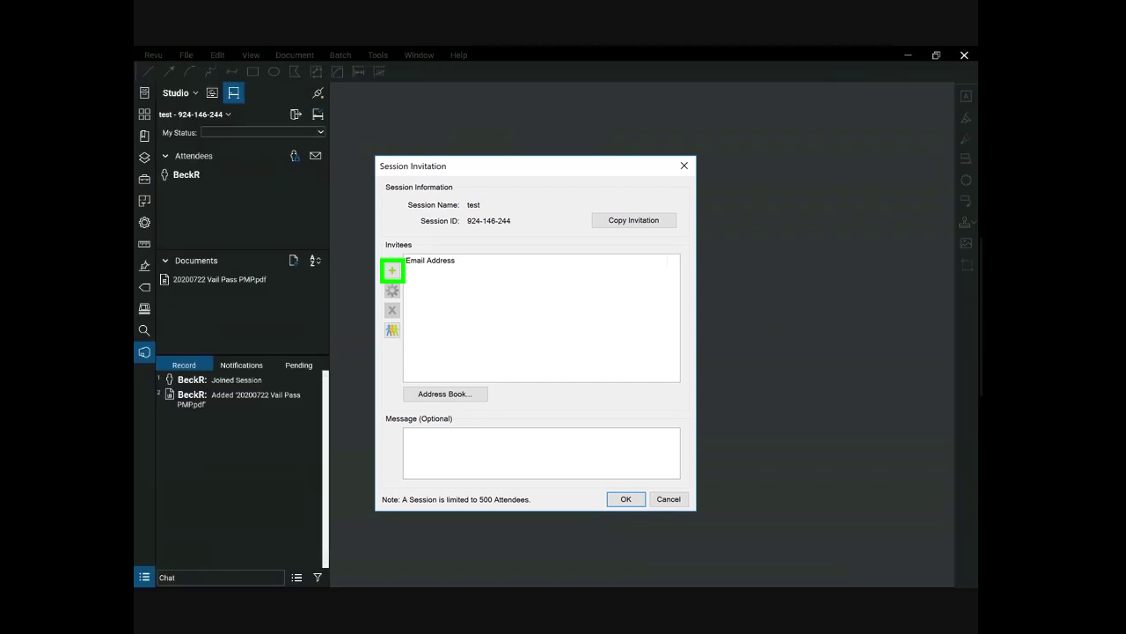
left_click(393, 270)
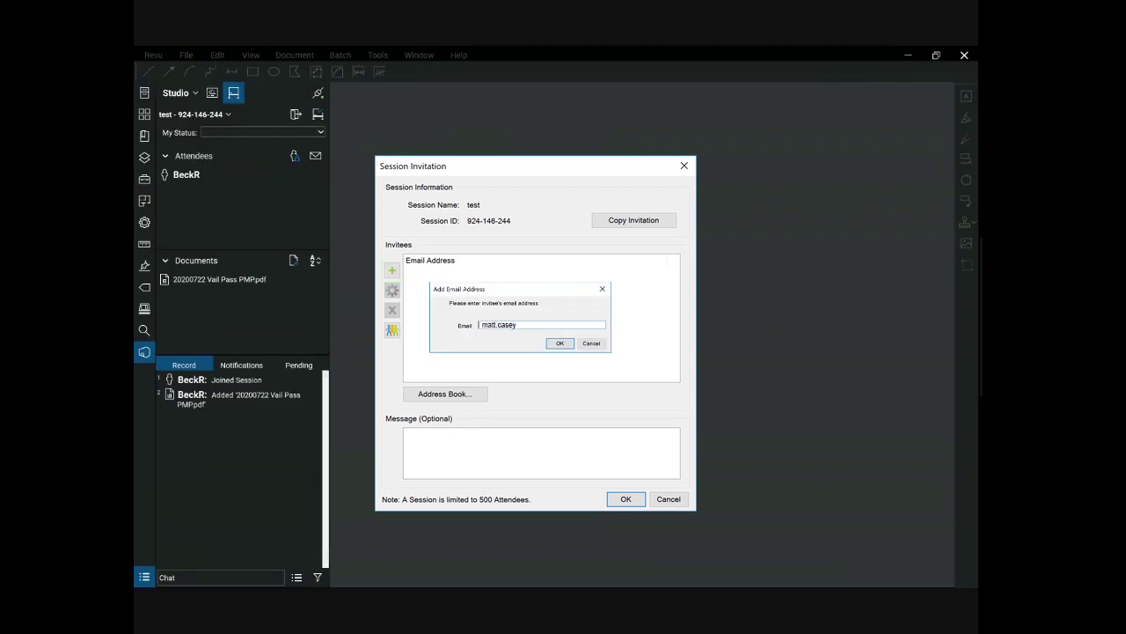
key("Return")
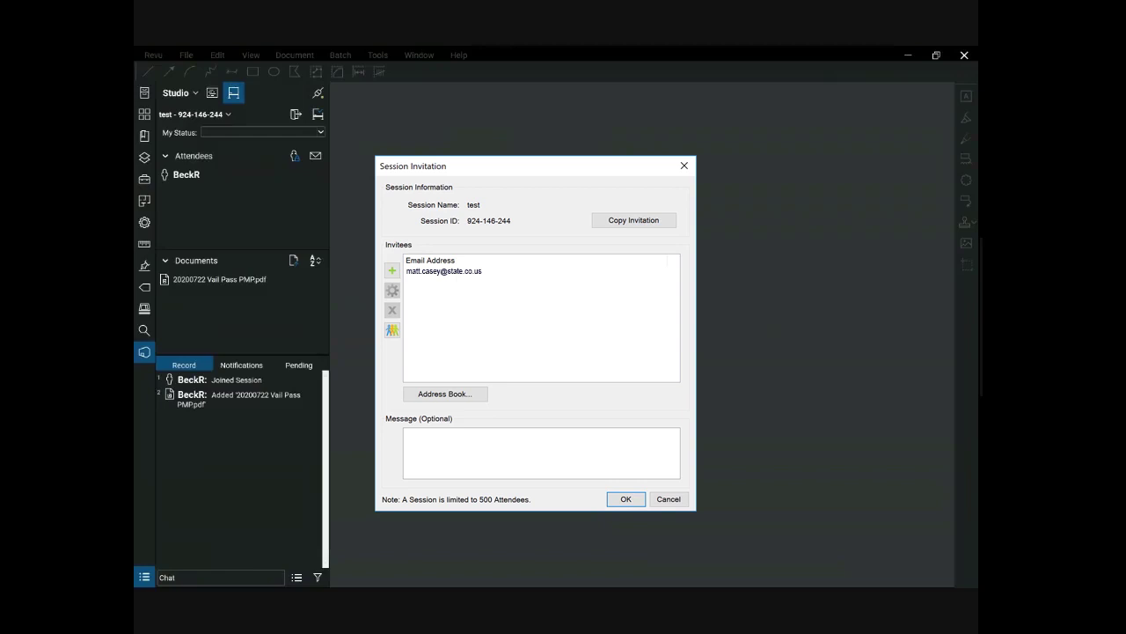
type("Please provide all markups and comments 1 wk prior to the FOR on 10/25/2020.Thx!")
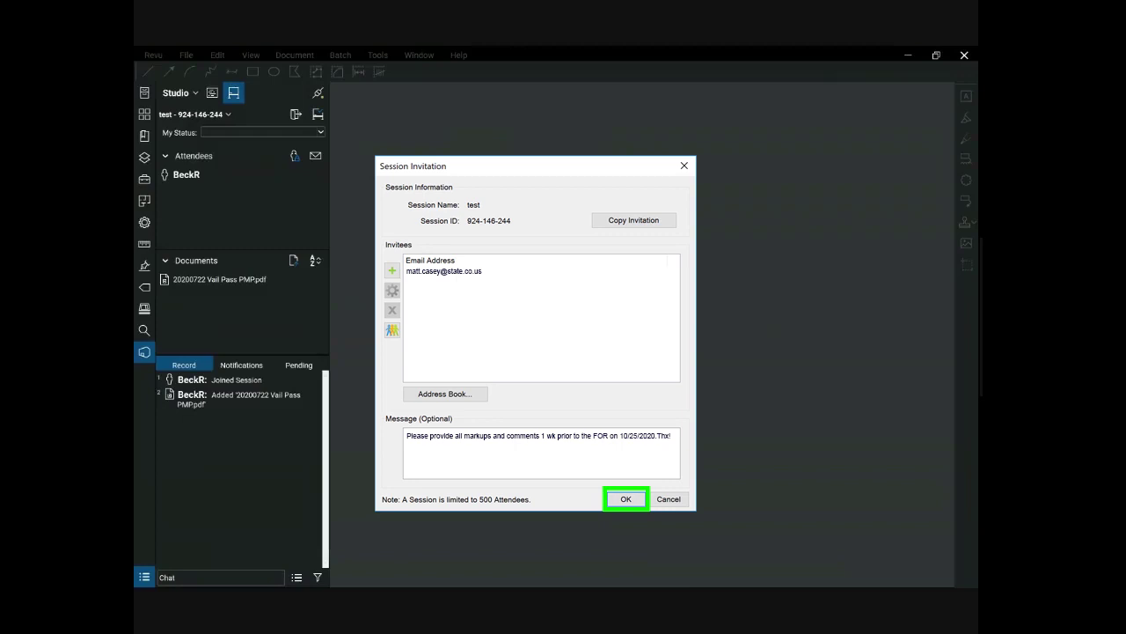
key("Return")
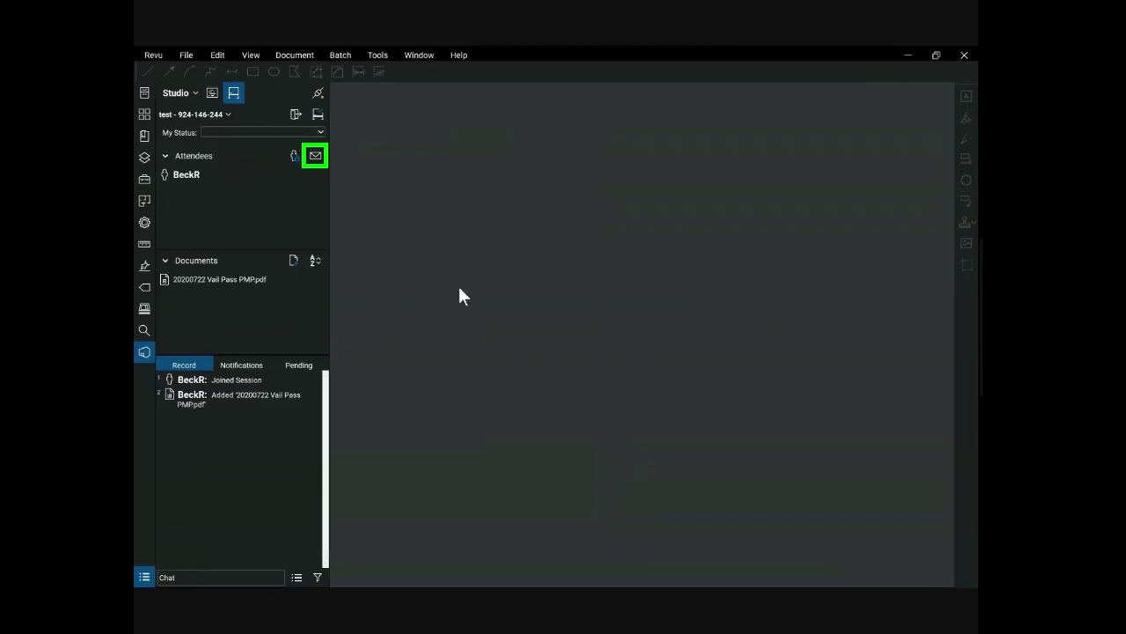
left_click(314, 156)
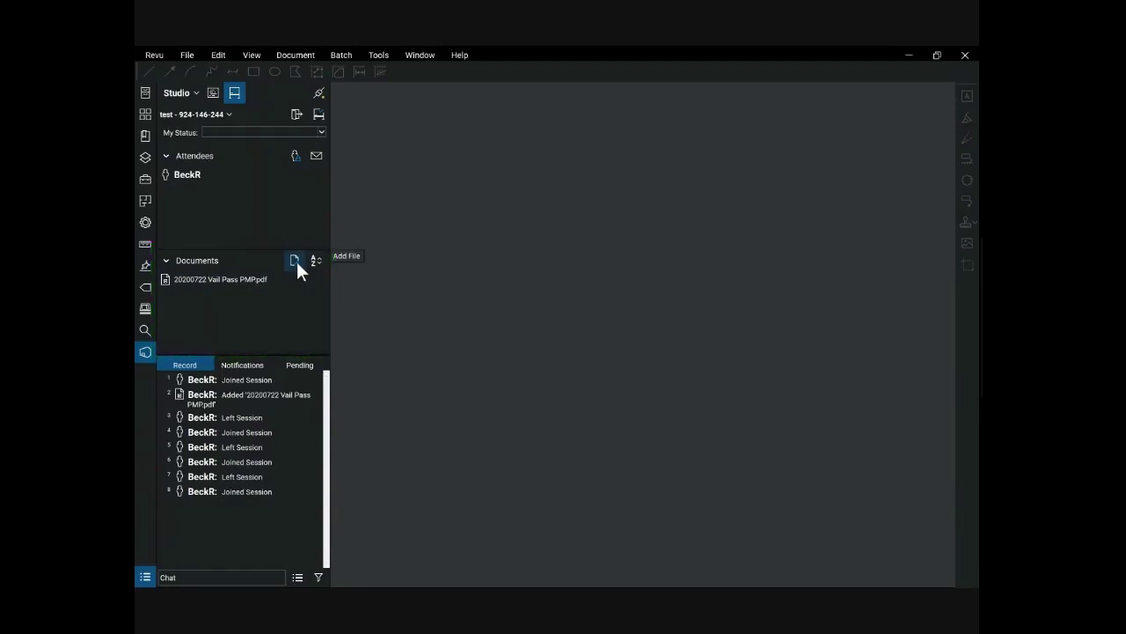
Step: Leave the Test session and open the 20955 - GJ RE Various Culverts session
left_click(296, 116)
double_click(218, 147)
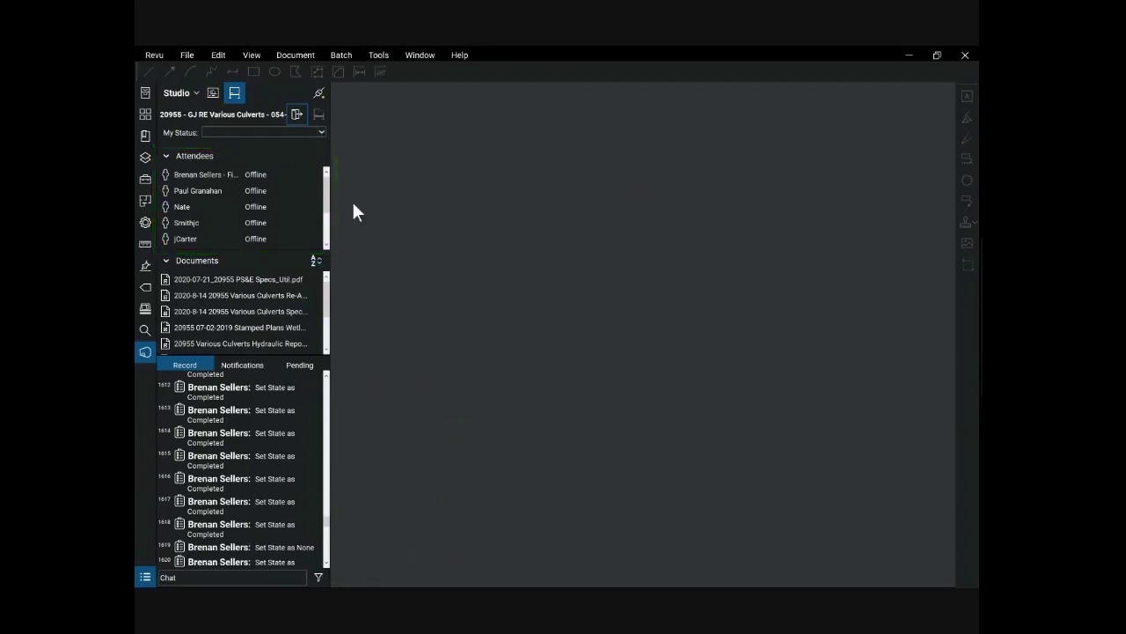
double_click(297, 294)
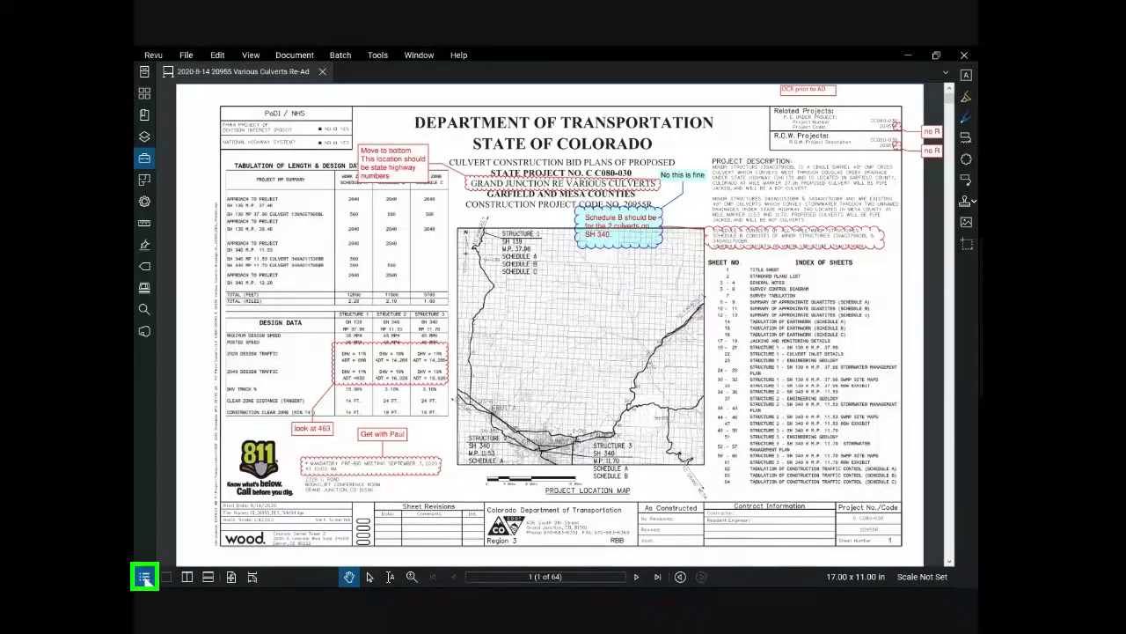
Step: Show the Markups List below the drawing, resize it, and select the Move to bottom cloud
left_click(145, 576)
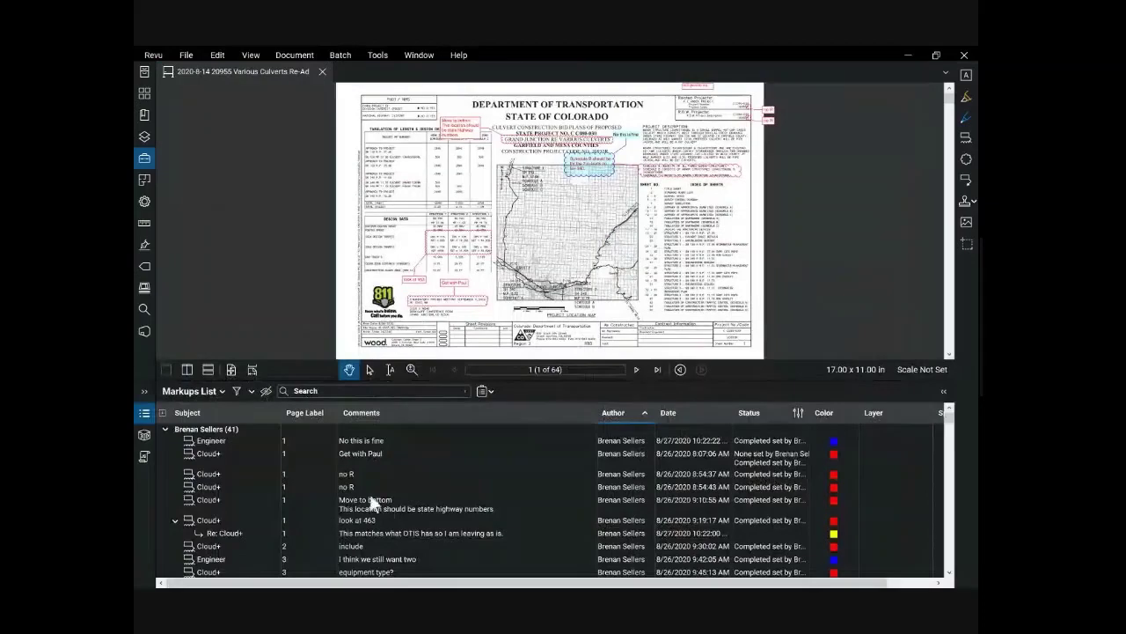
mouse_move(545, 361)
left_mouse_down()
mouse_move(545, 441)
mouse_move(545, 361)
left_mouse_up()
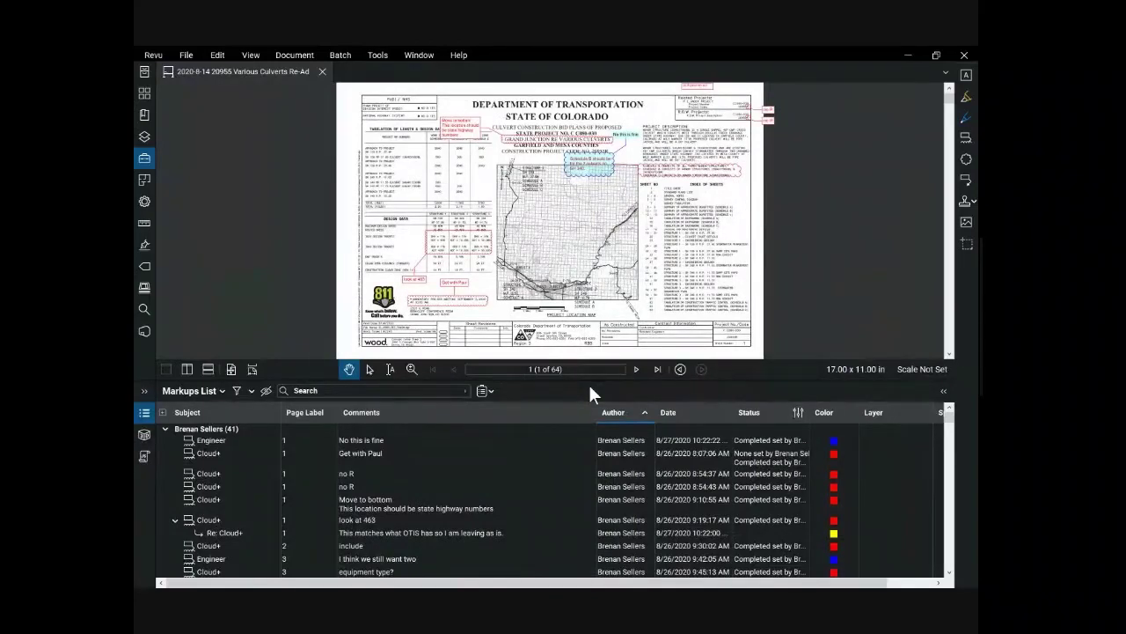
left_click(444, 123)
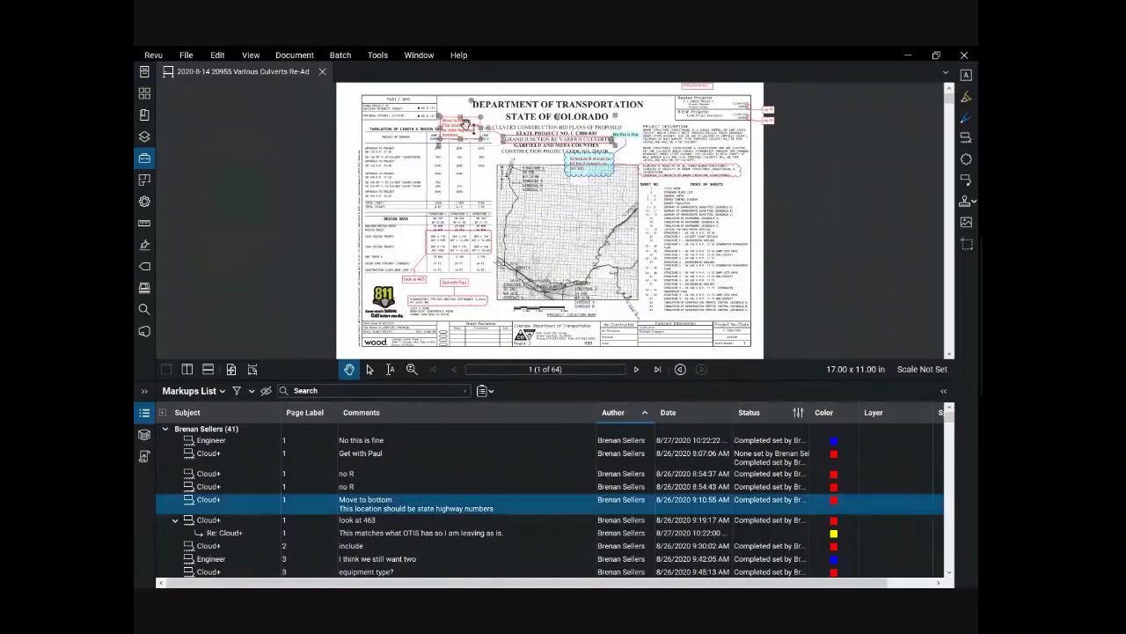
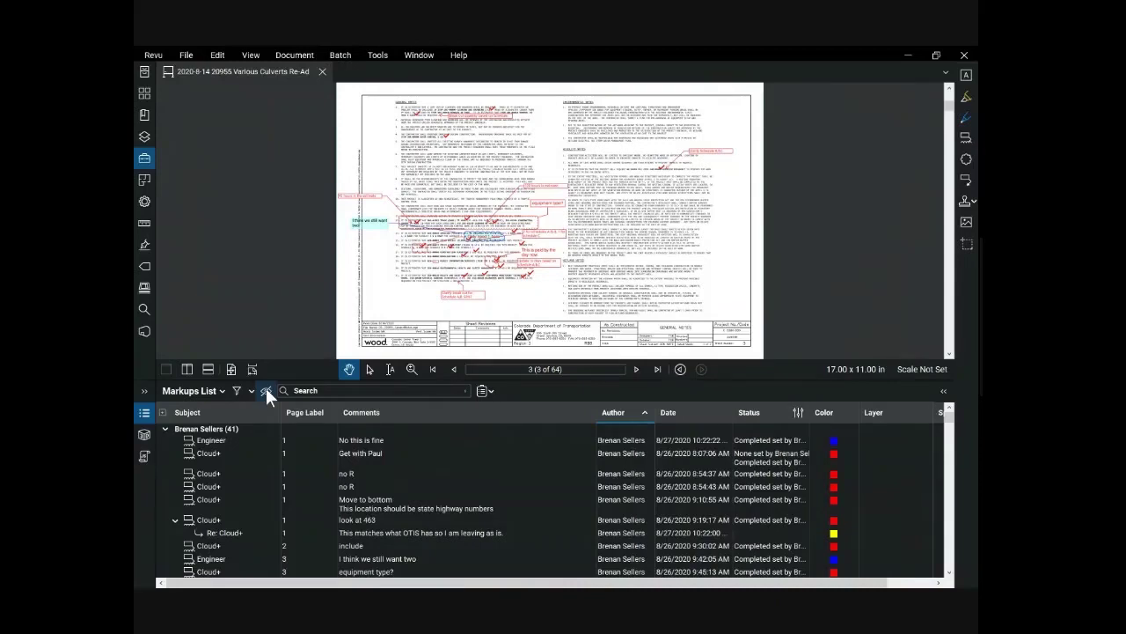
left_click(220, 392)
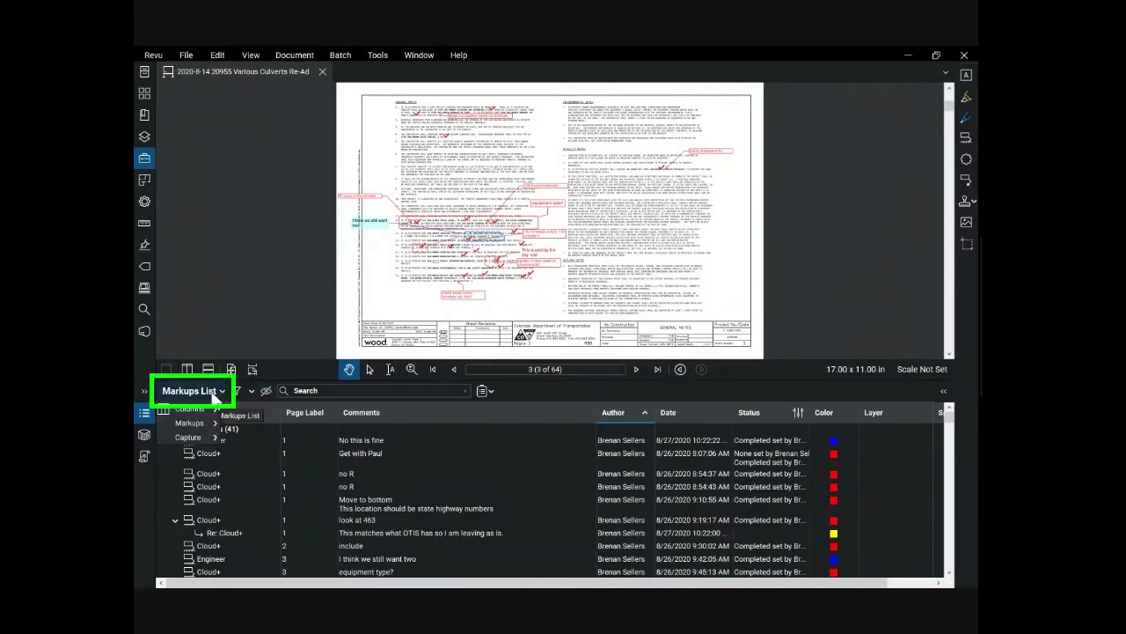
mouse_move(202, 408)
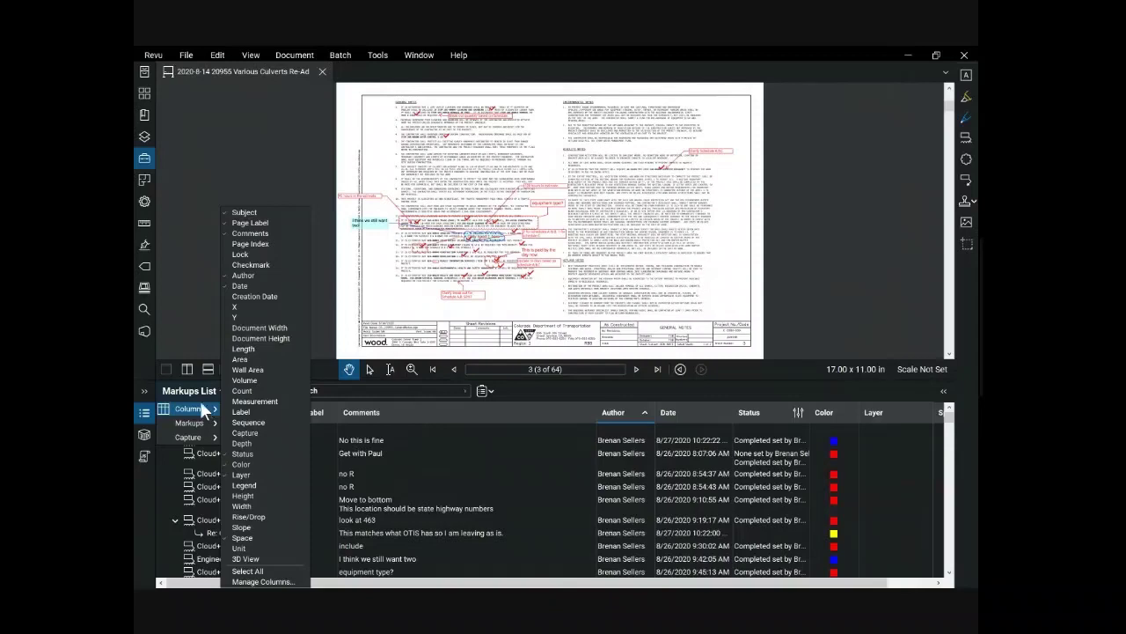
left_click(200, 392)
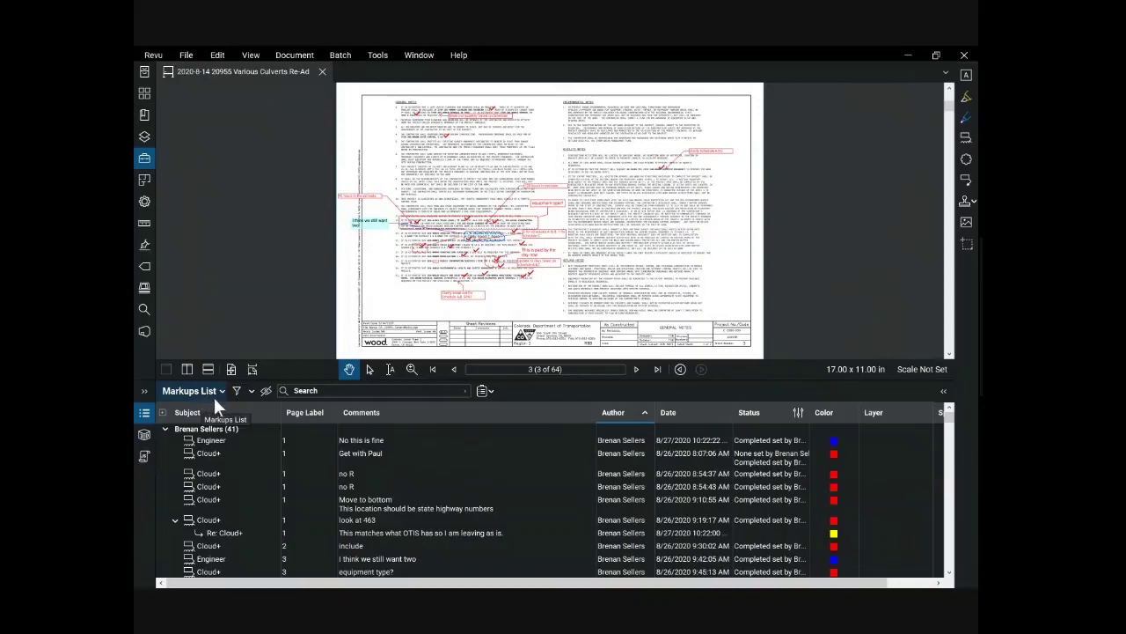
Step: Sort the markups by Page Label and then Author, and turn on column filtering
left_click(313, 415)
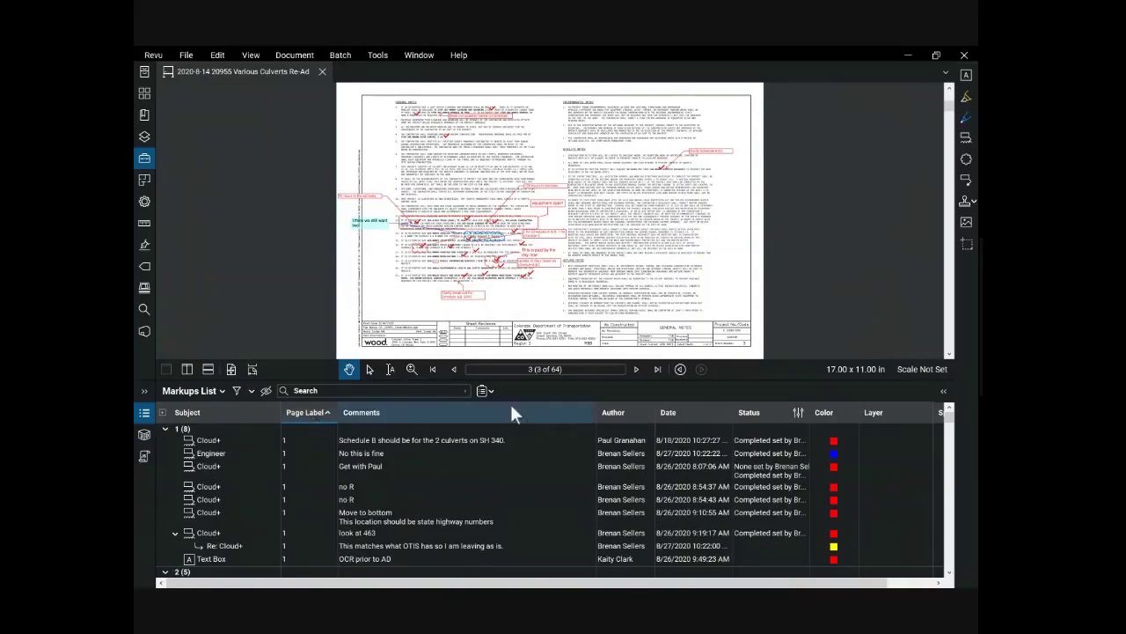
left_click(608, 415)
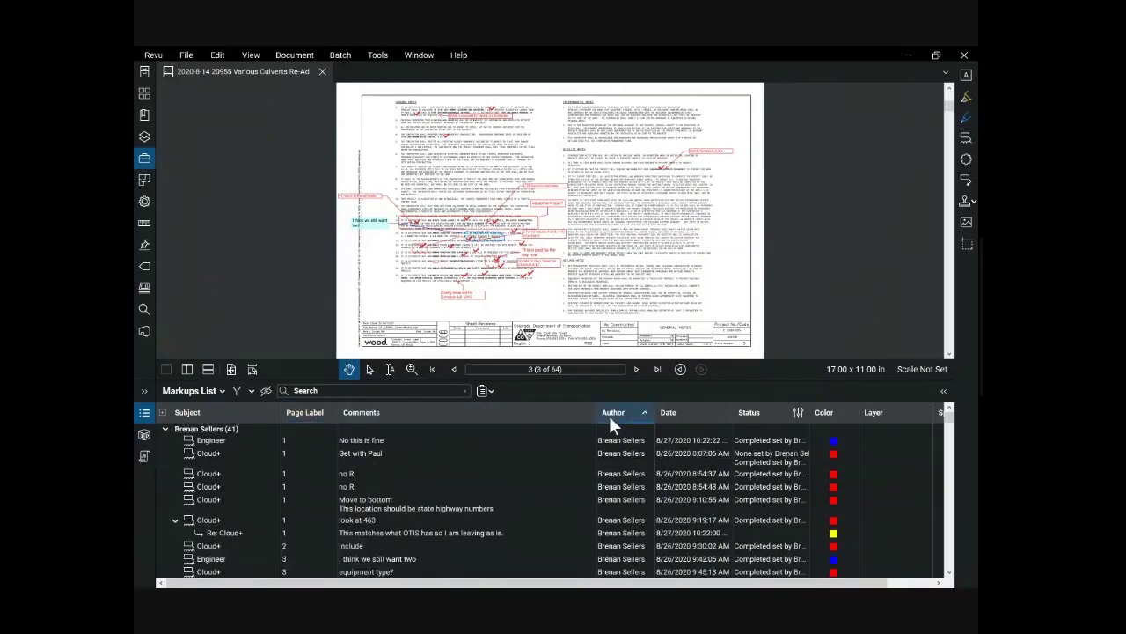
left_click(237, 393)
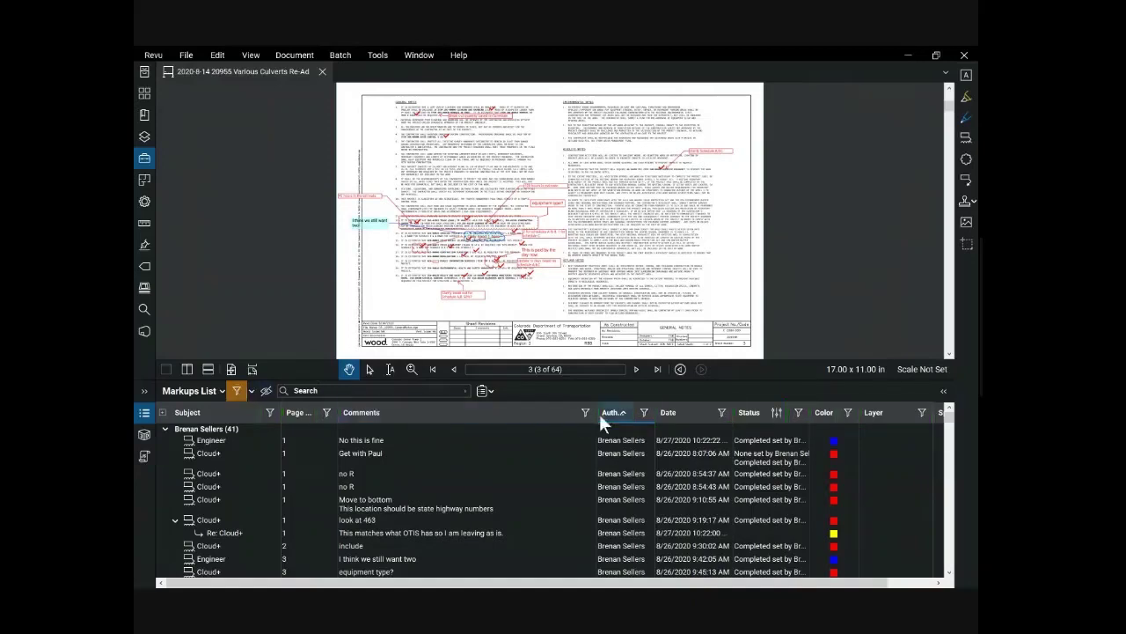
left_click(645, 412)
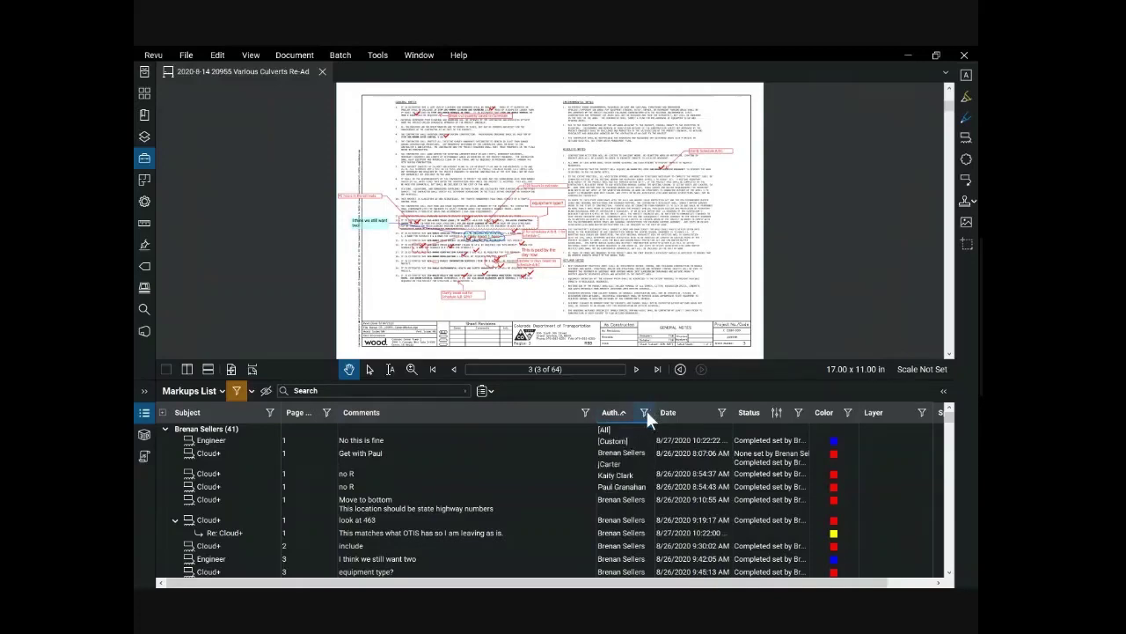
left_click(639, 453)
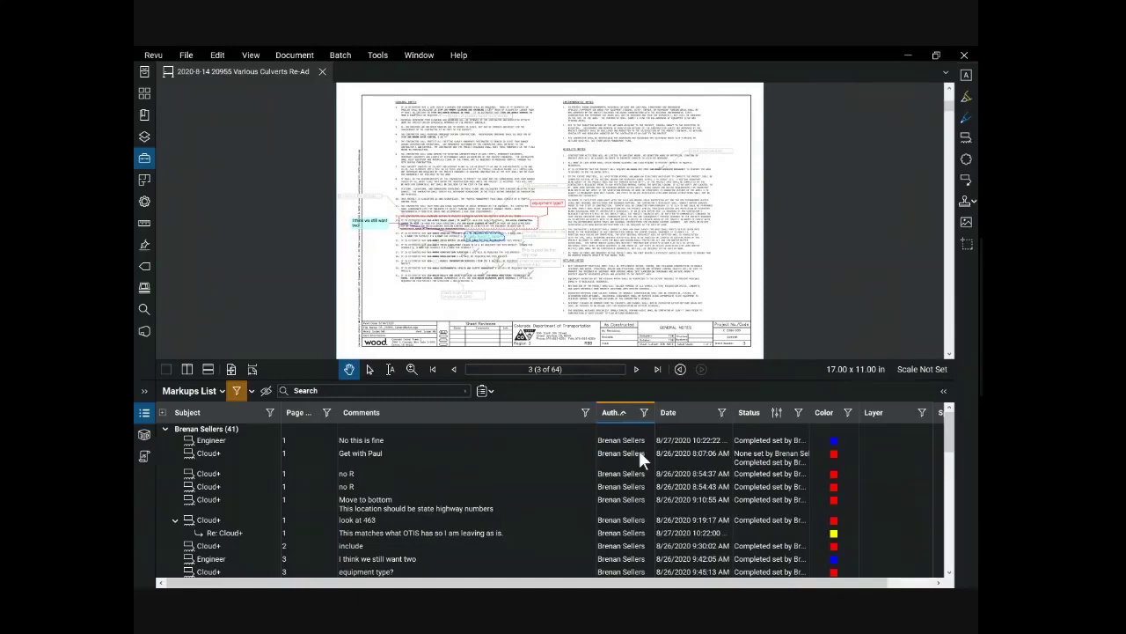
left_click(369, 448)
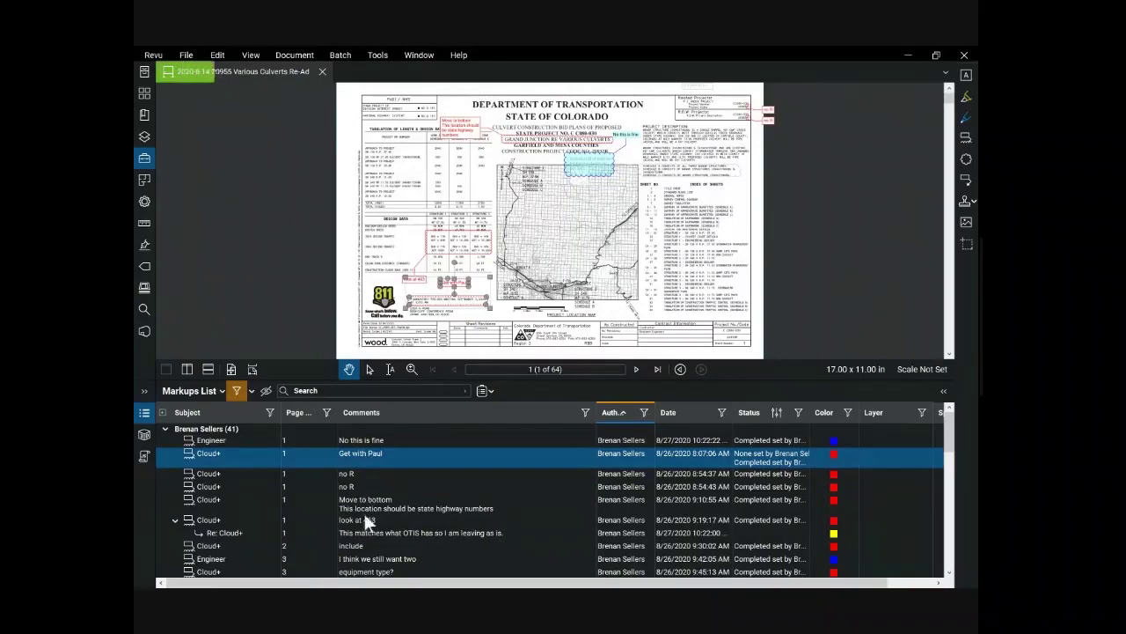
left_click(363, 574)
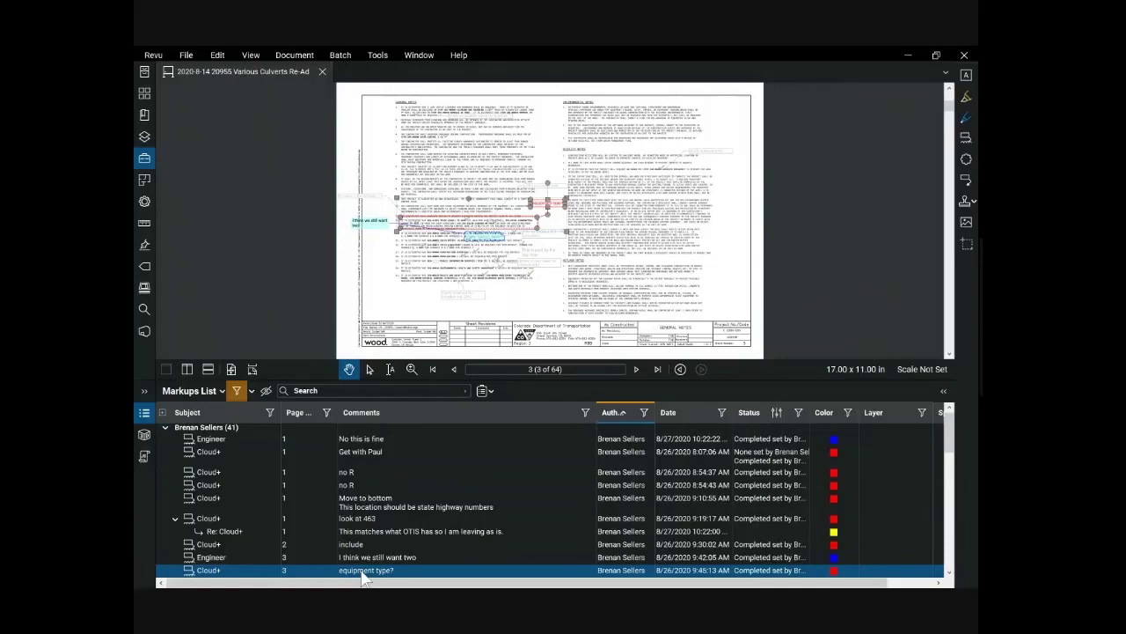
left_click(642, 412)
left_click(621, 429)
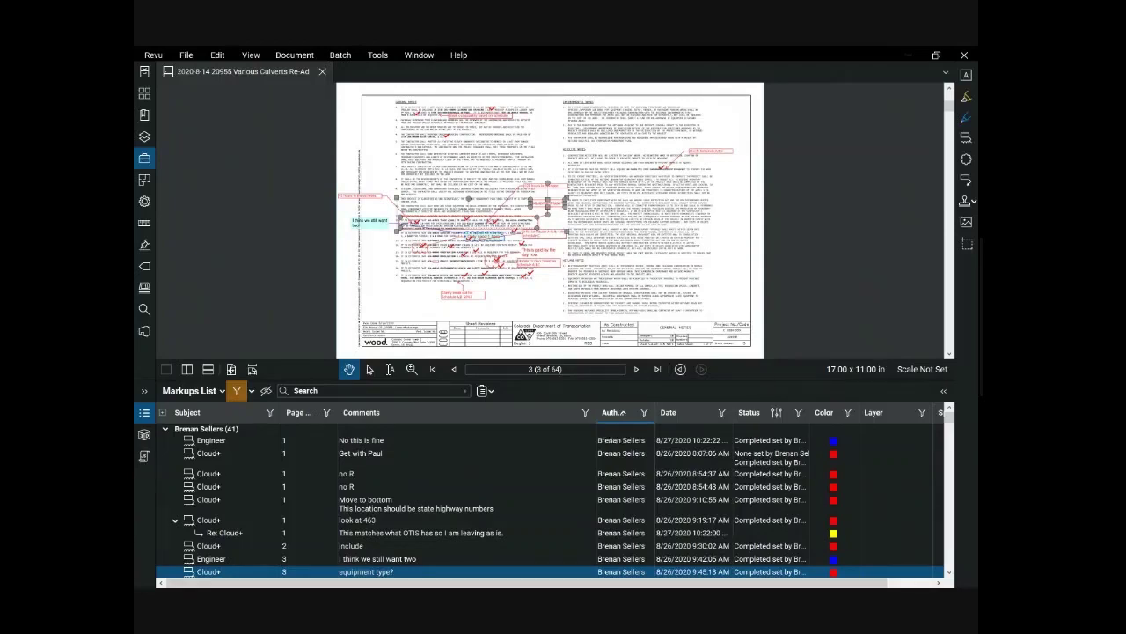
left_click(777, 412)
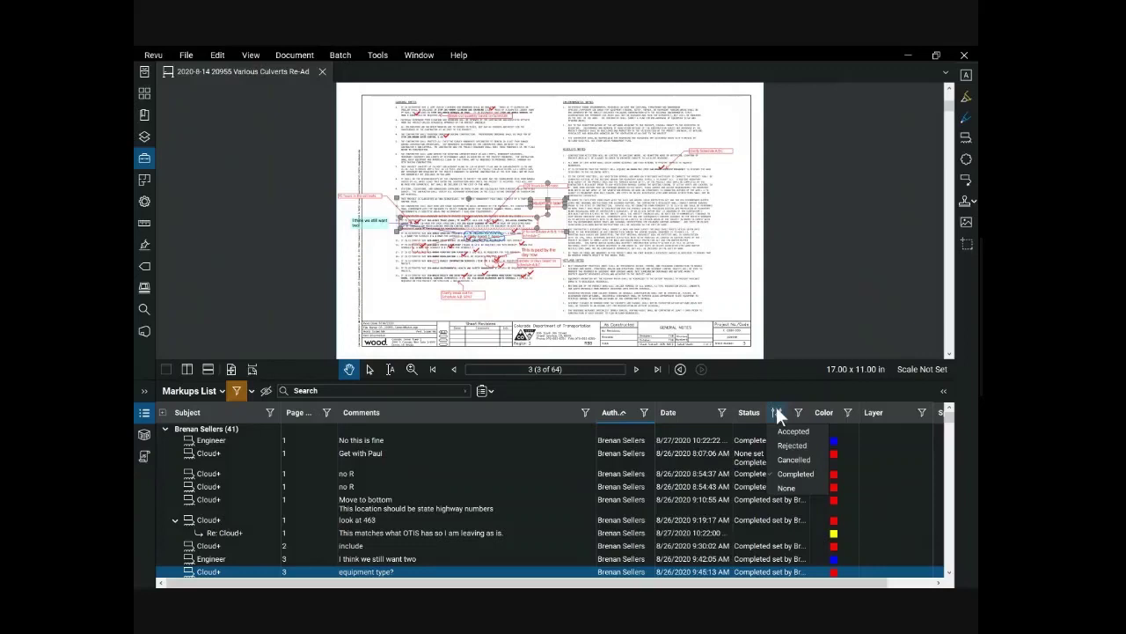
left_click(803, 338)
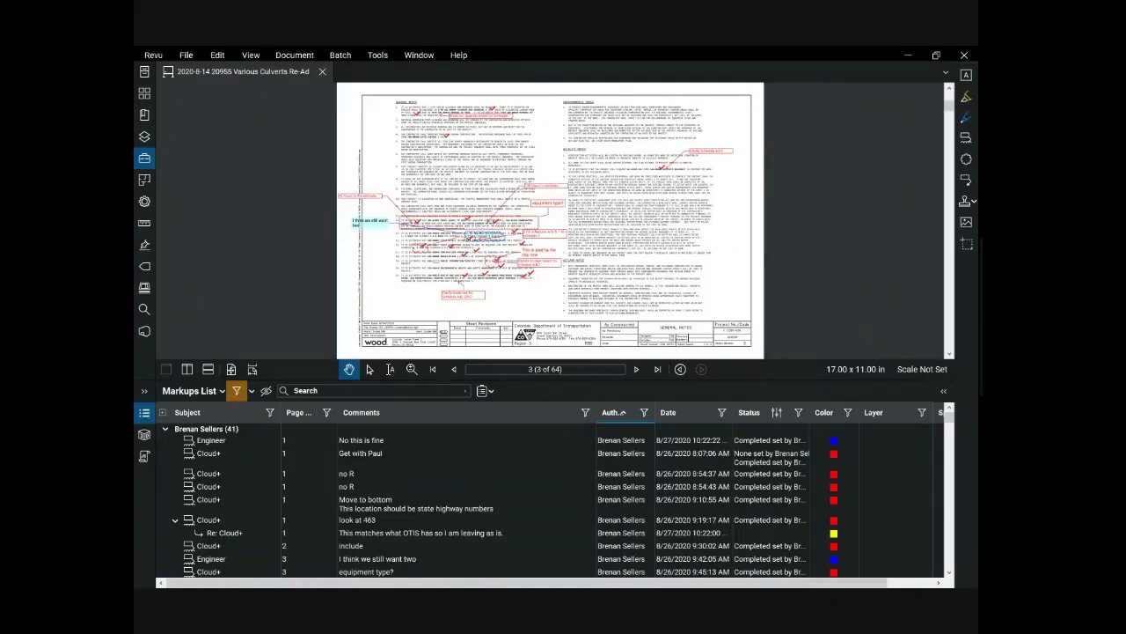
Step: Hide the Markups List with Alt+L and show the Shapes toolbar
key("alt+l")
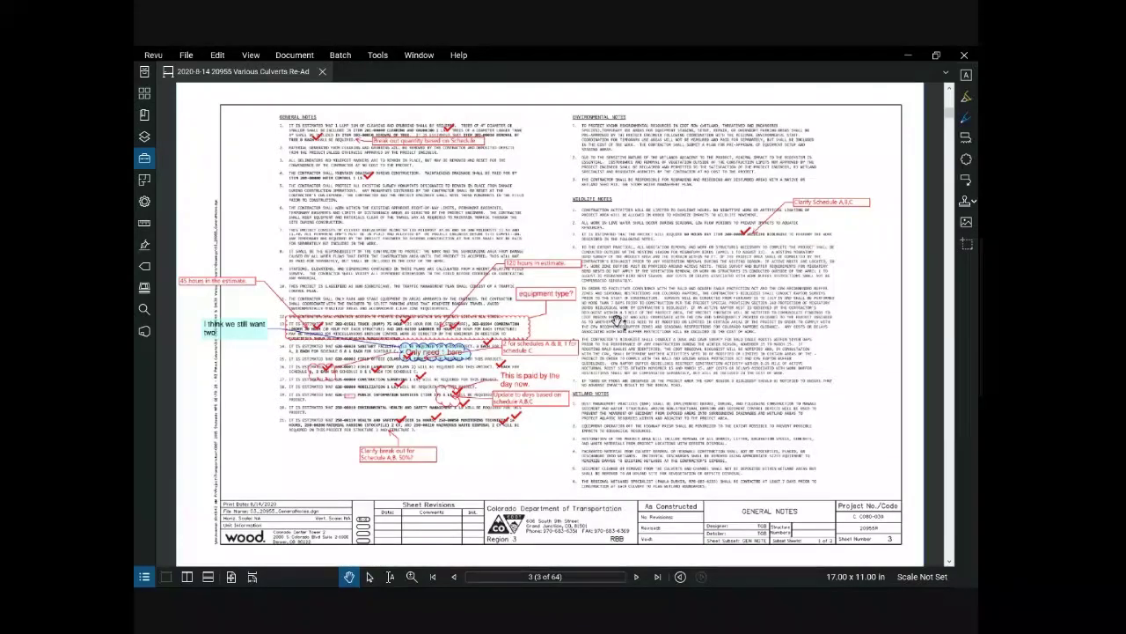
left_click(378, 54)
mouse_move(400, 68)
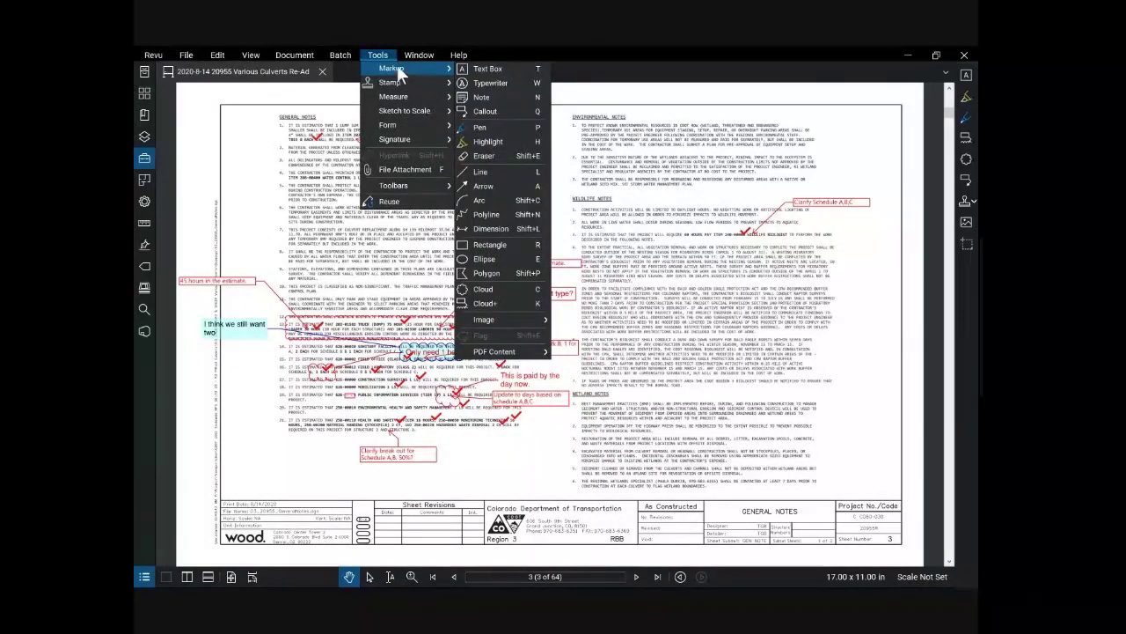
left_click(389, 54)
left_click(383, 52)
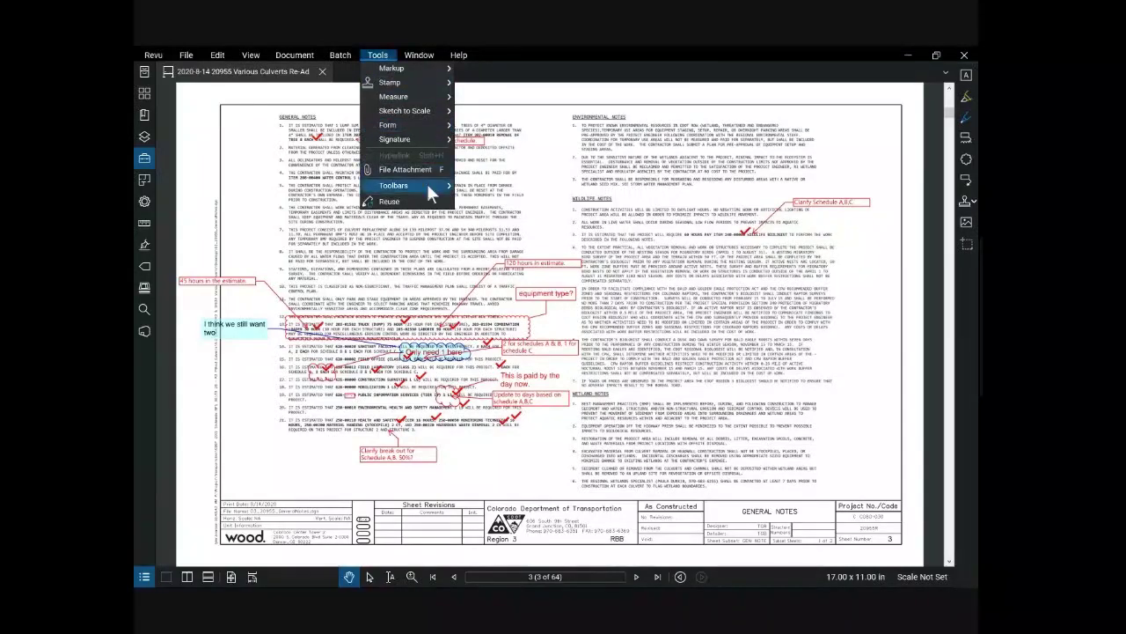
mouse_move(428, 183)
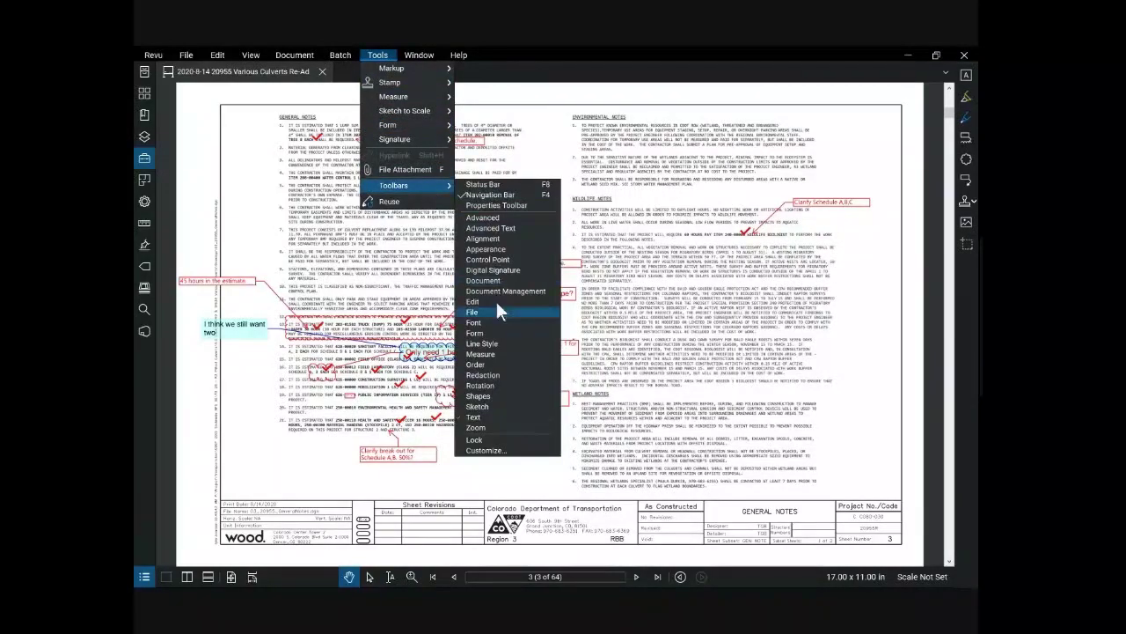
left_click(501, 394)
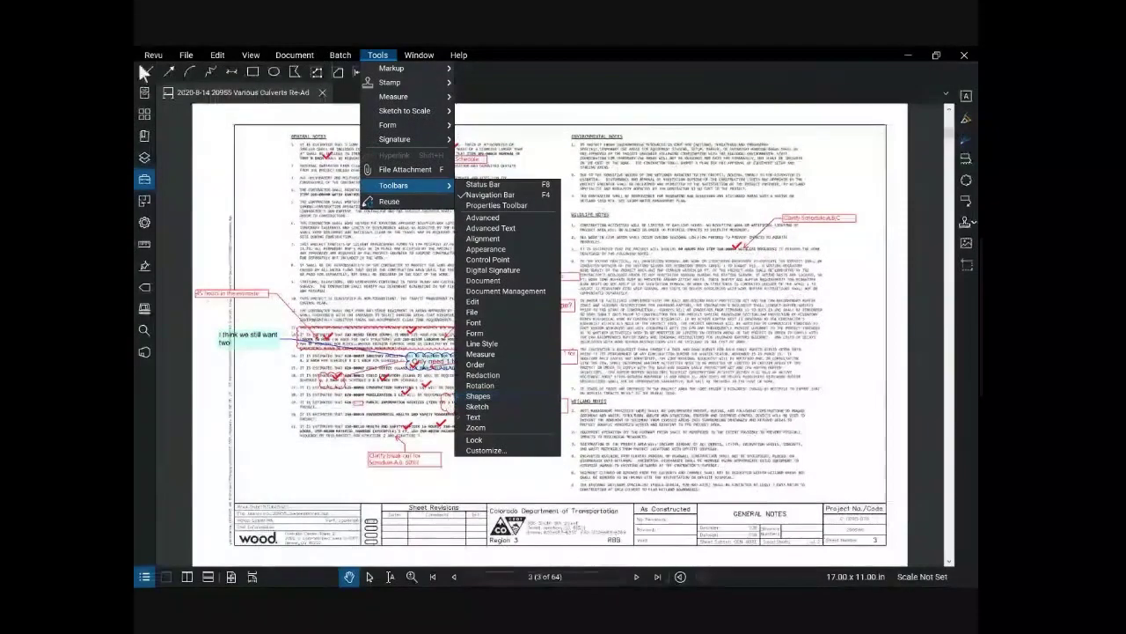
left_click(152, 55)
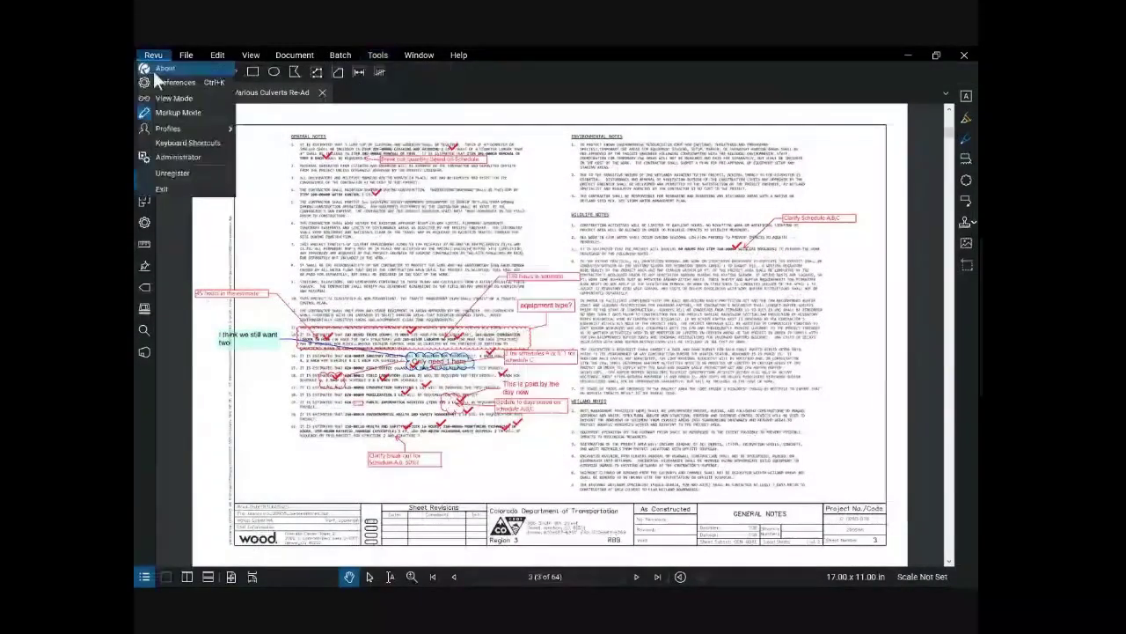
left_click(457, 71)
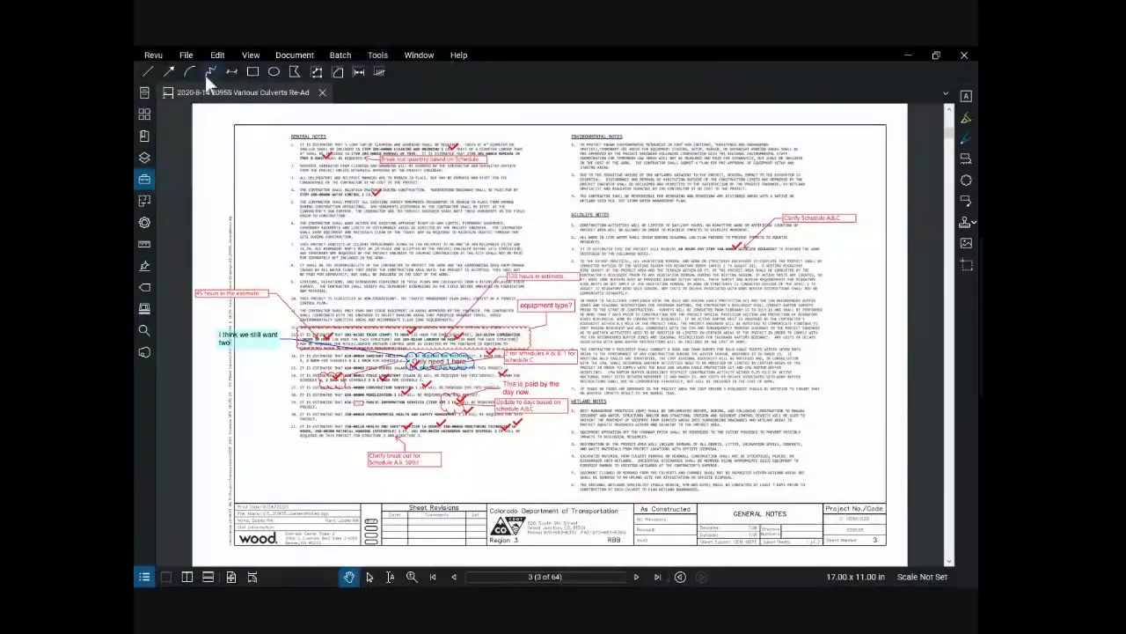
Step: Dock the Shapes toolbar on the right edge, then the left, then back in the top row
left_click_drag(139, 70, 193, 74)
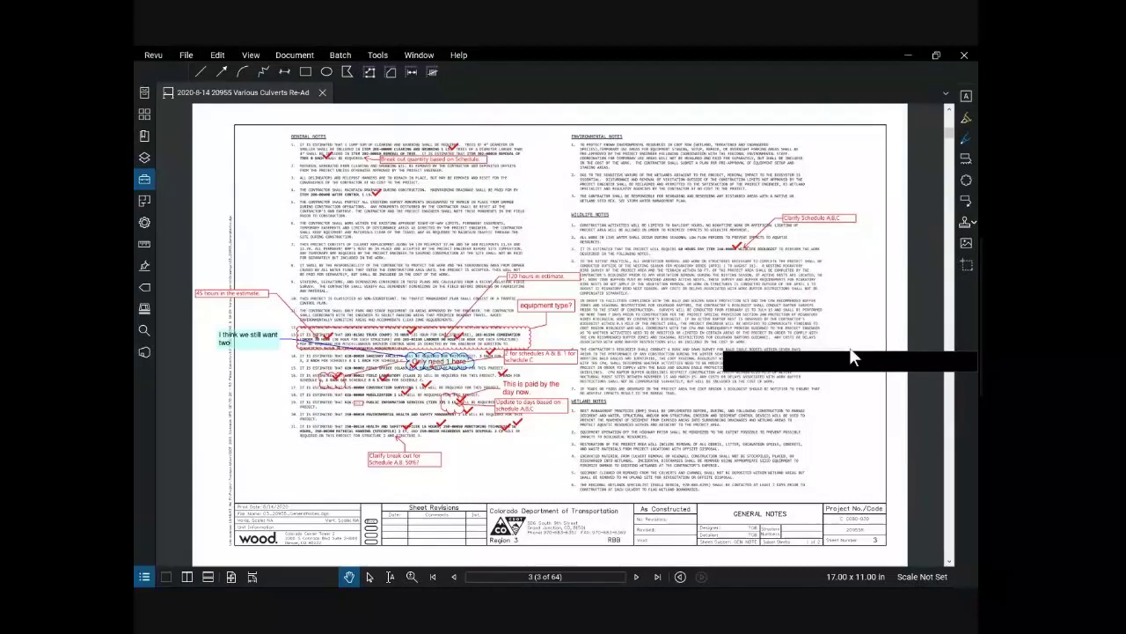
left_click_drag(957, 342, 956, 343)
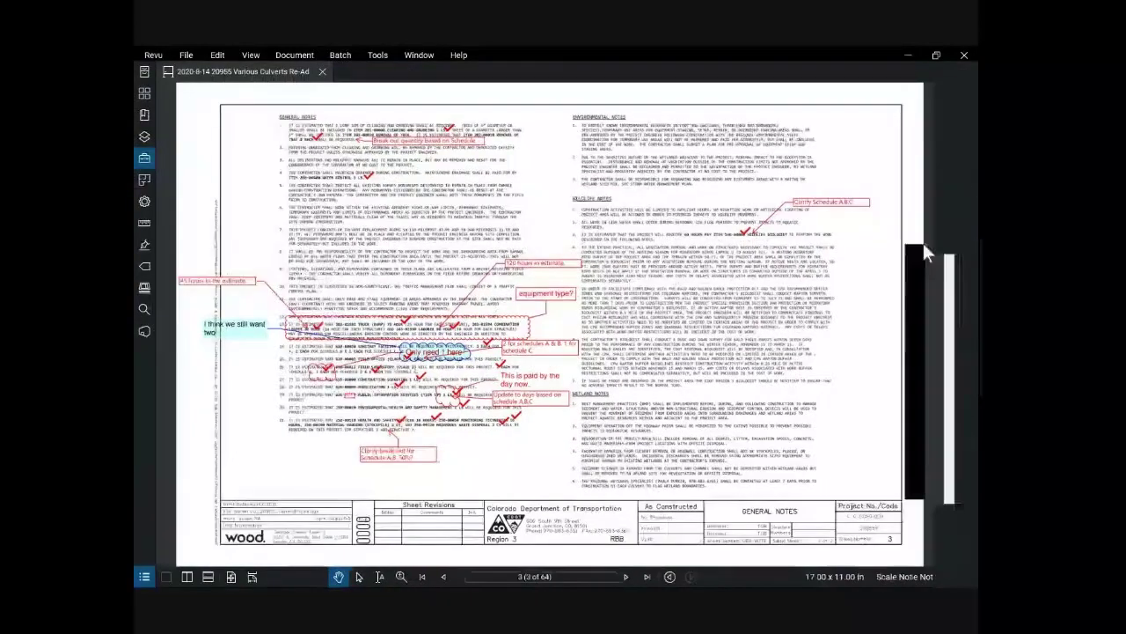
left_click_drag(343, 255, 134, 239)
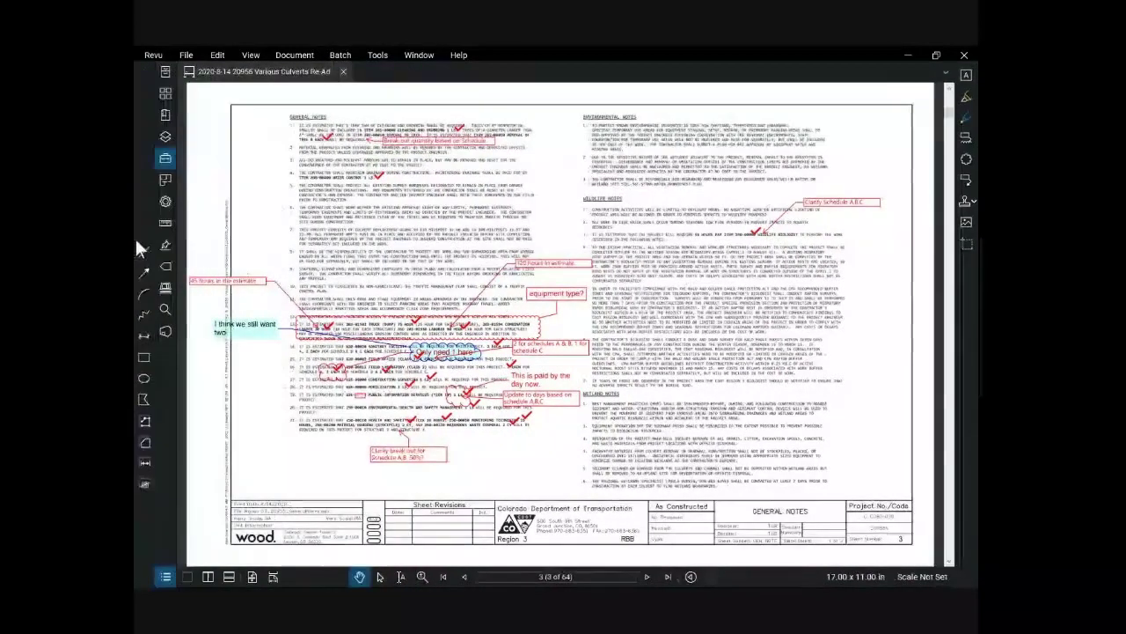
left_click_drag(137, 127, 185, 78)
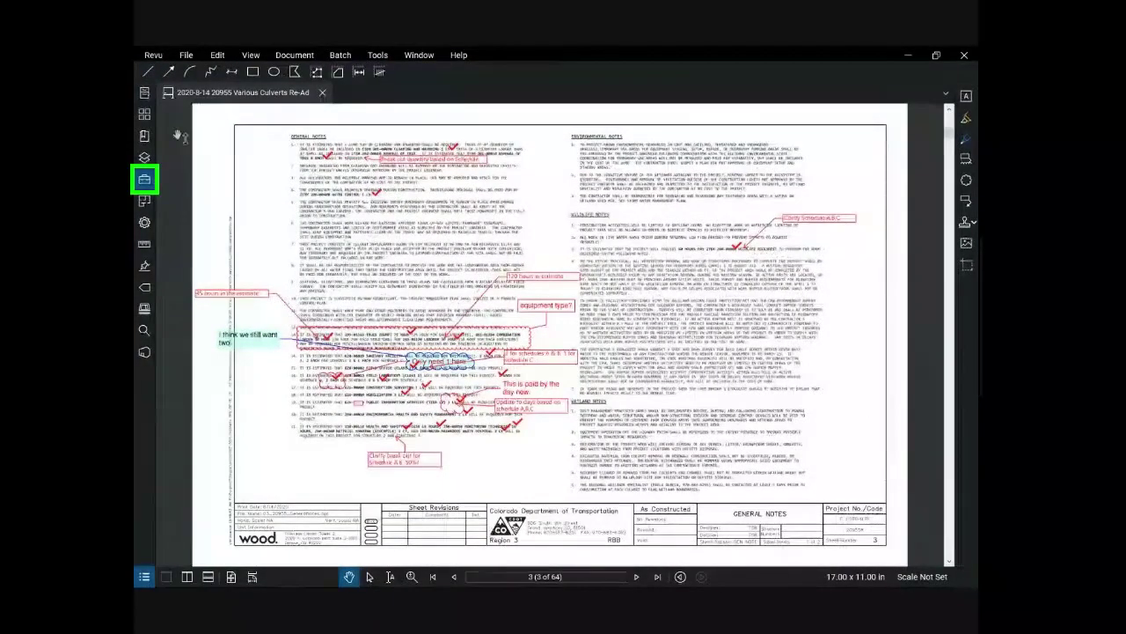
Step: Add the 'I think we still want two' note to the My Tools collection in the Tool Chest
left_click(146, 181)
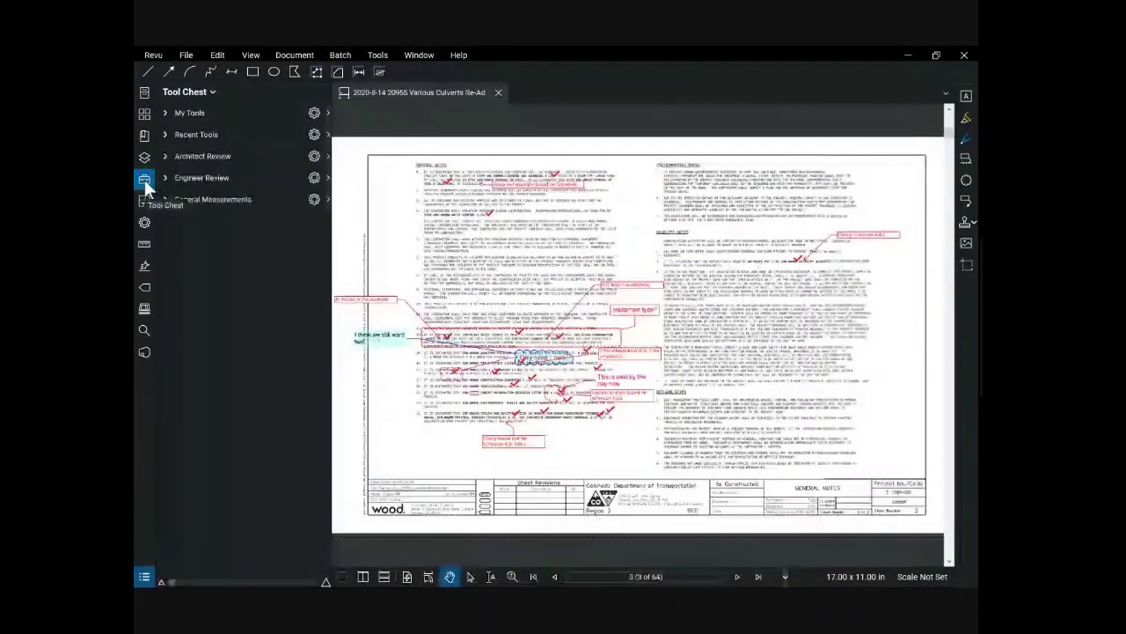
left_click(187, 114)
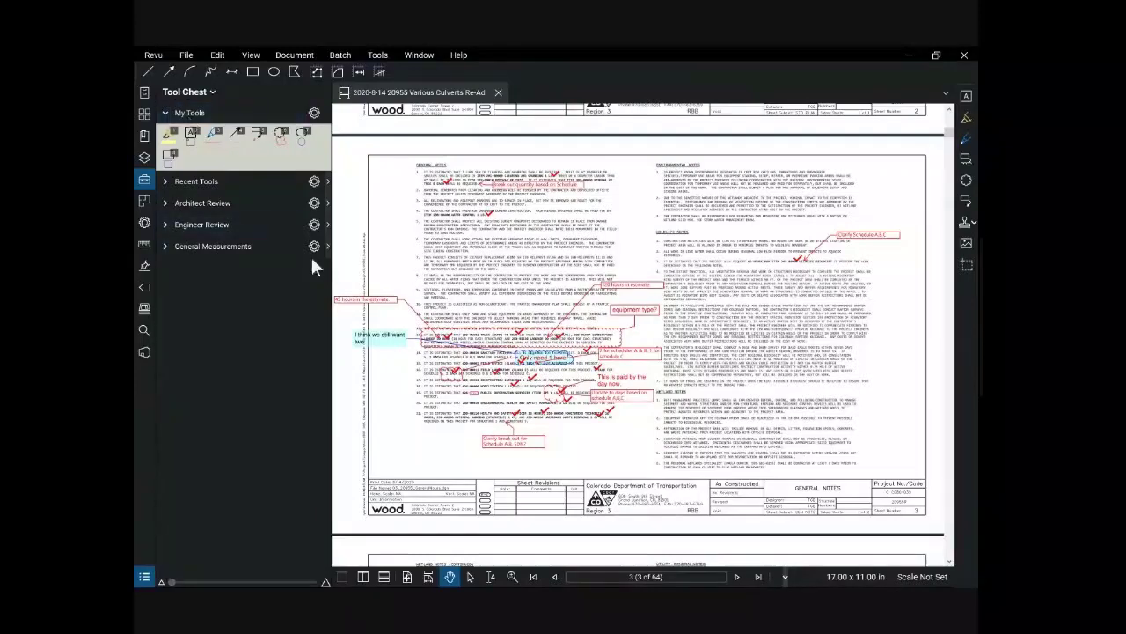
right_click(379, 344)
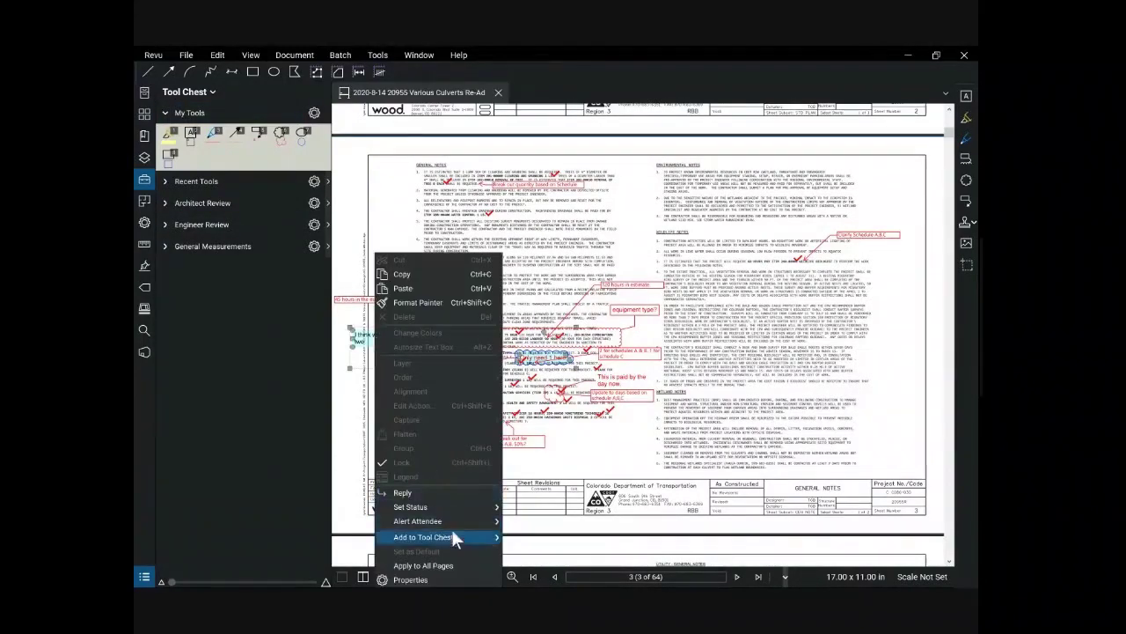
mouse_move(453, 536)
left_click(517, 536)
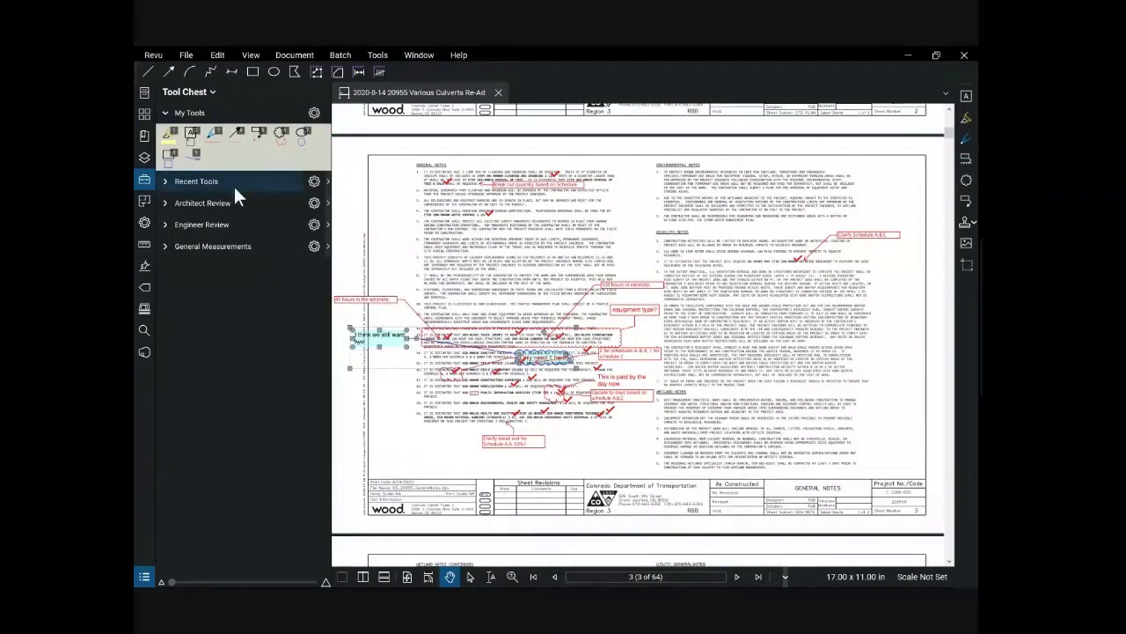
Step: Place a copy of the saved note near the top of the sheet
left_click(192, 156)
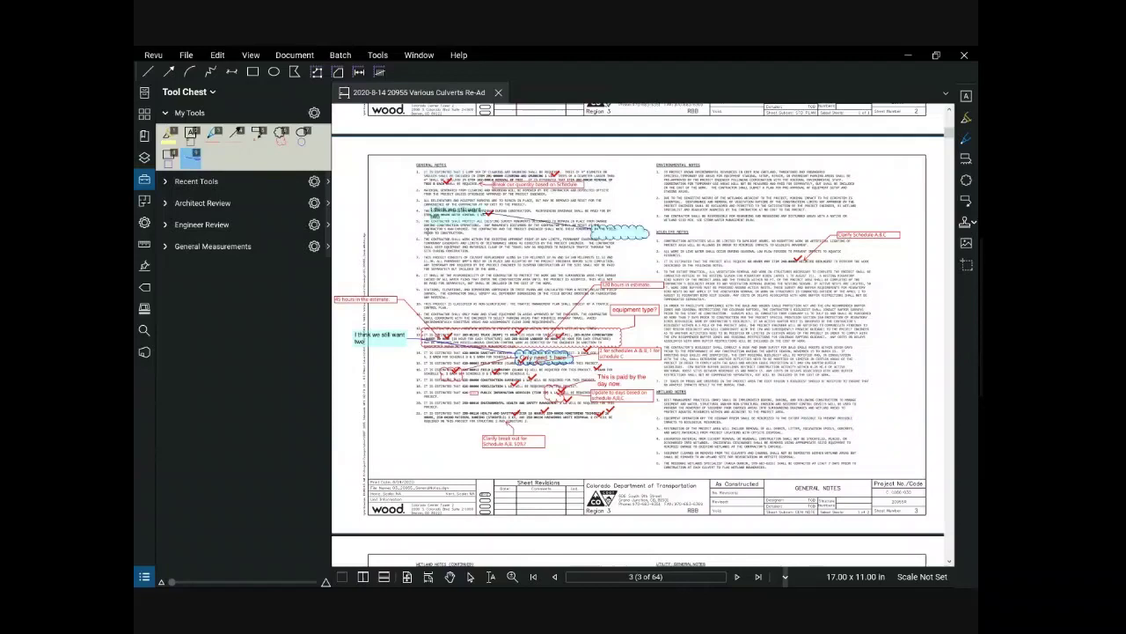
left_click(385, 264)
left_click(385, 219)
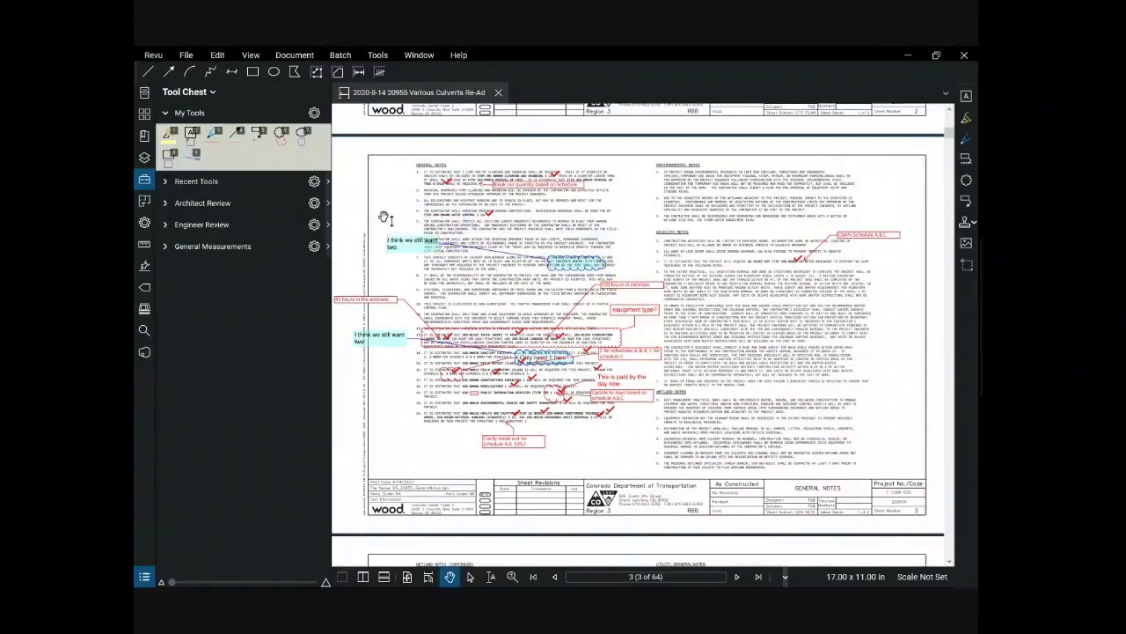
Step: Draw a cyan cloud over the upper notes with a saved tool, then undo it
left_click(191, 156)
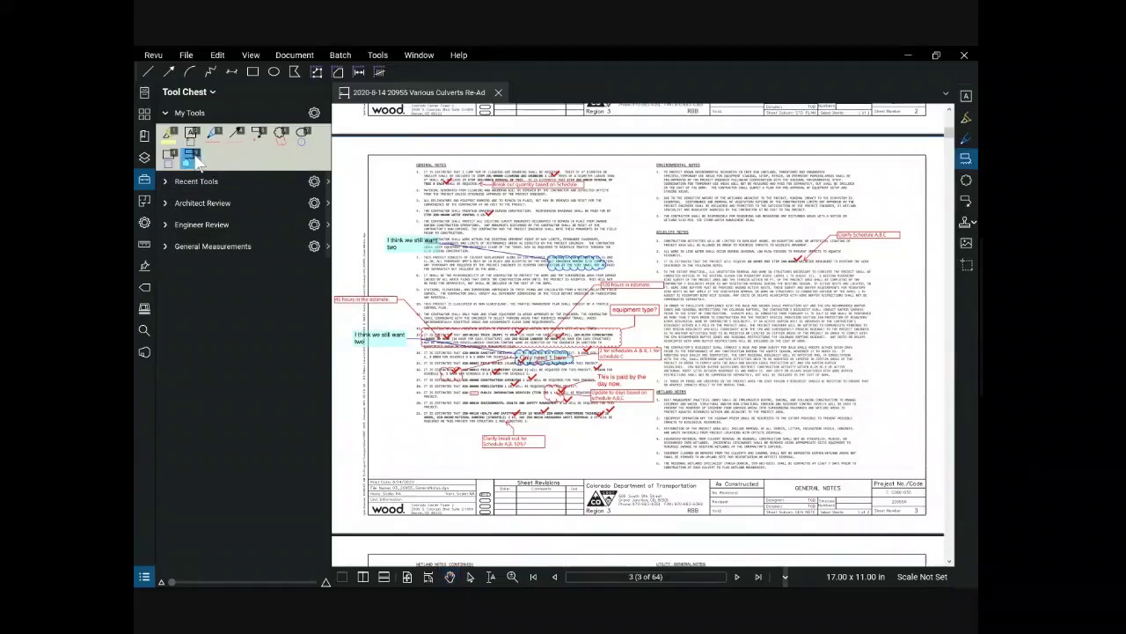
left_click(197, 161)
left_click_drag(460, 213, 716, 264)
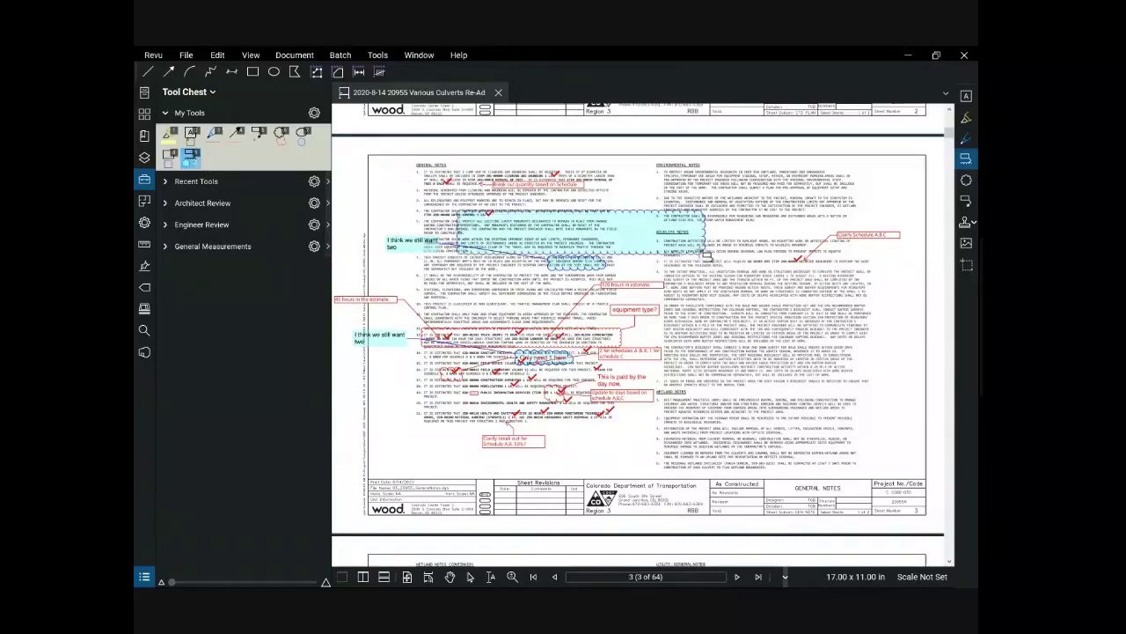
key("ctrl+z")
key("l")
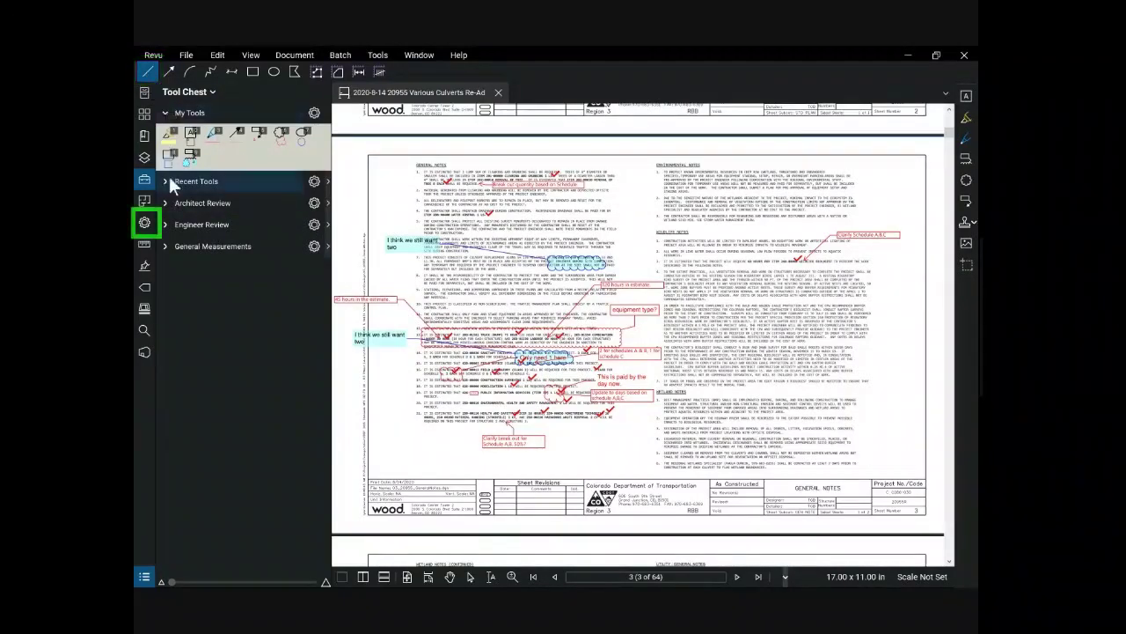
Step: From Recent Tools, draw a thin rectangle markup over the upper General Notes
left_click(144, 224)
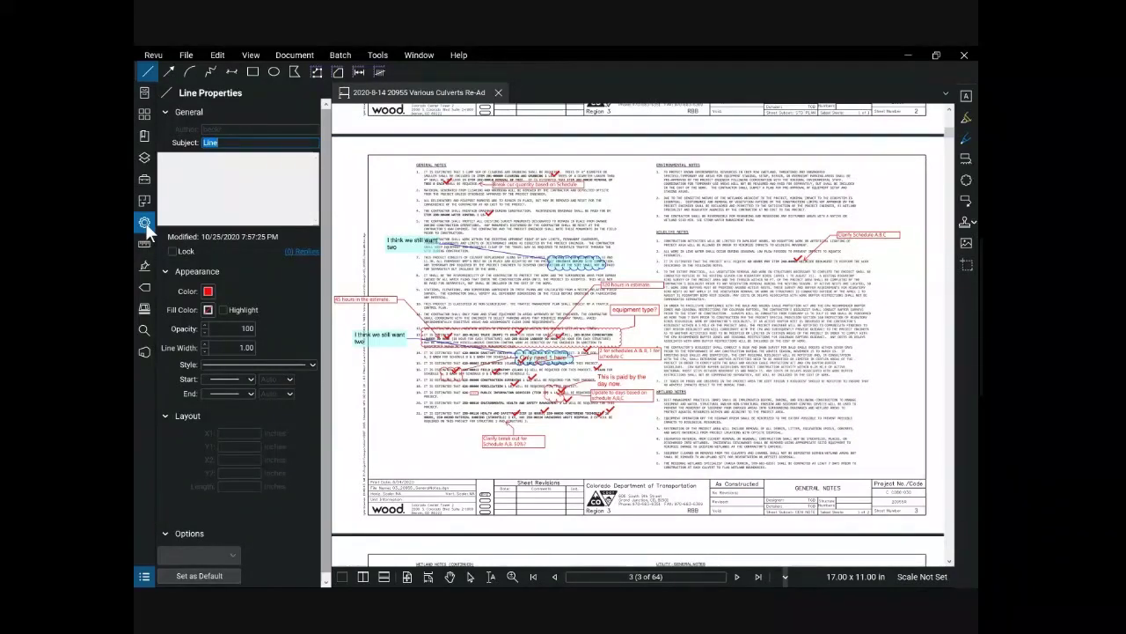
left_click(145, 223)
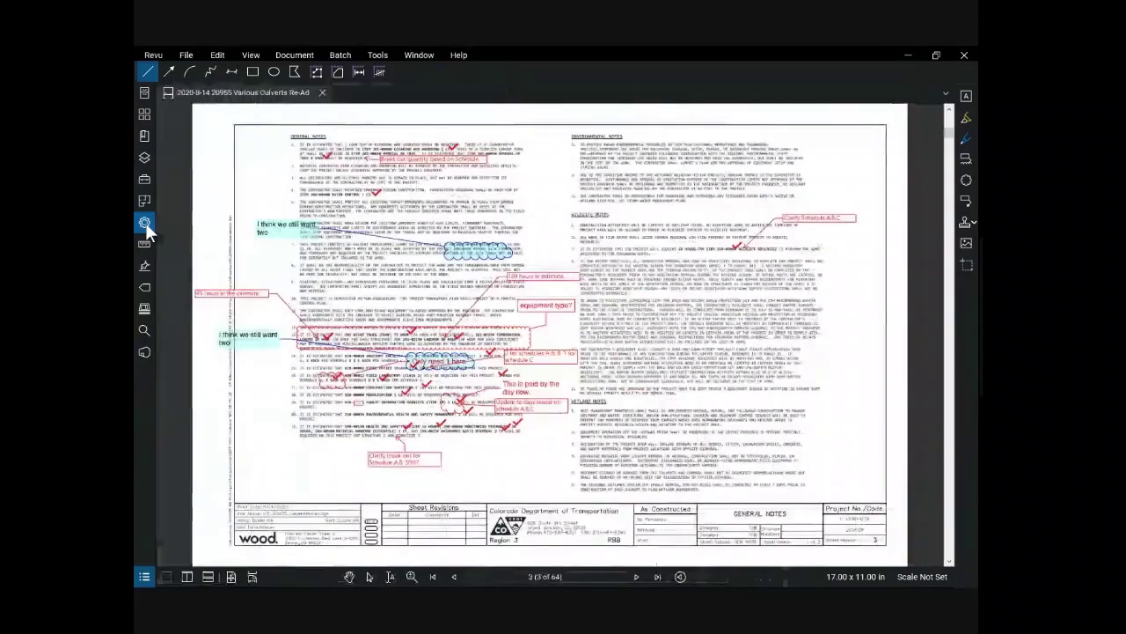
left_click(141, 181)
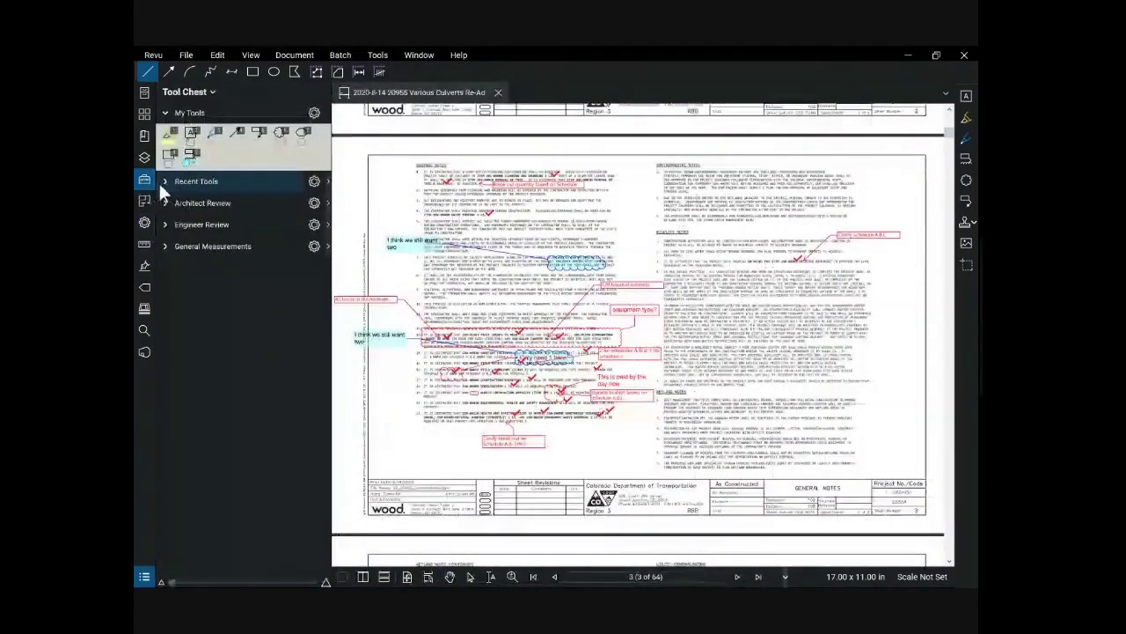
left_click(165, 180)
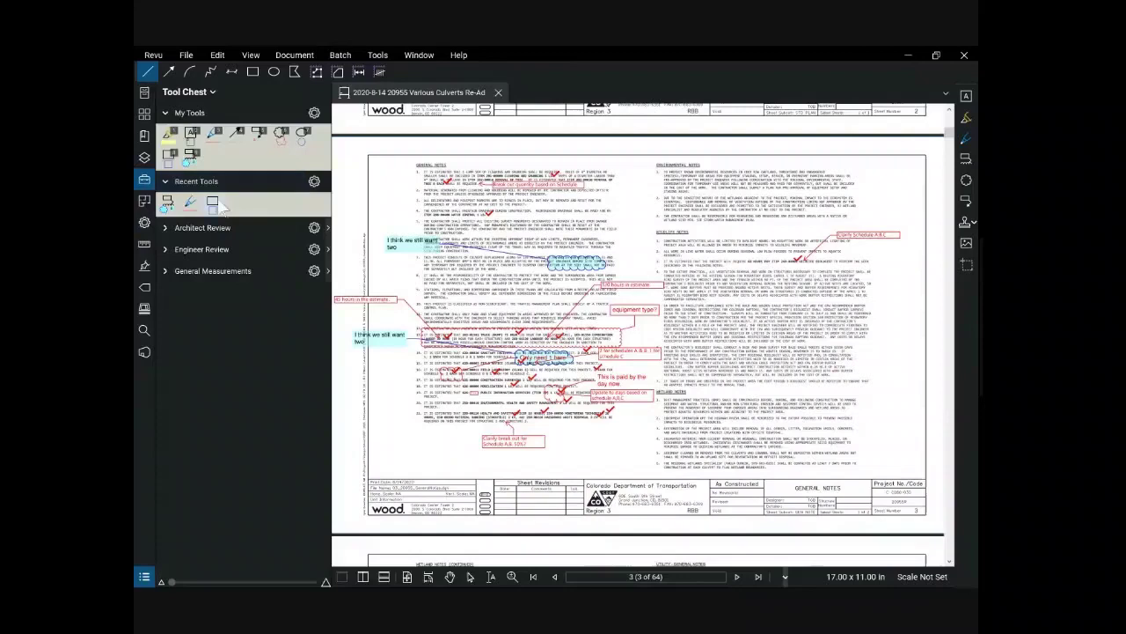
left_click(212, 202)
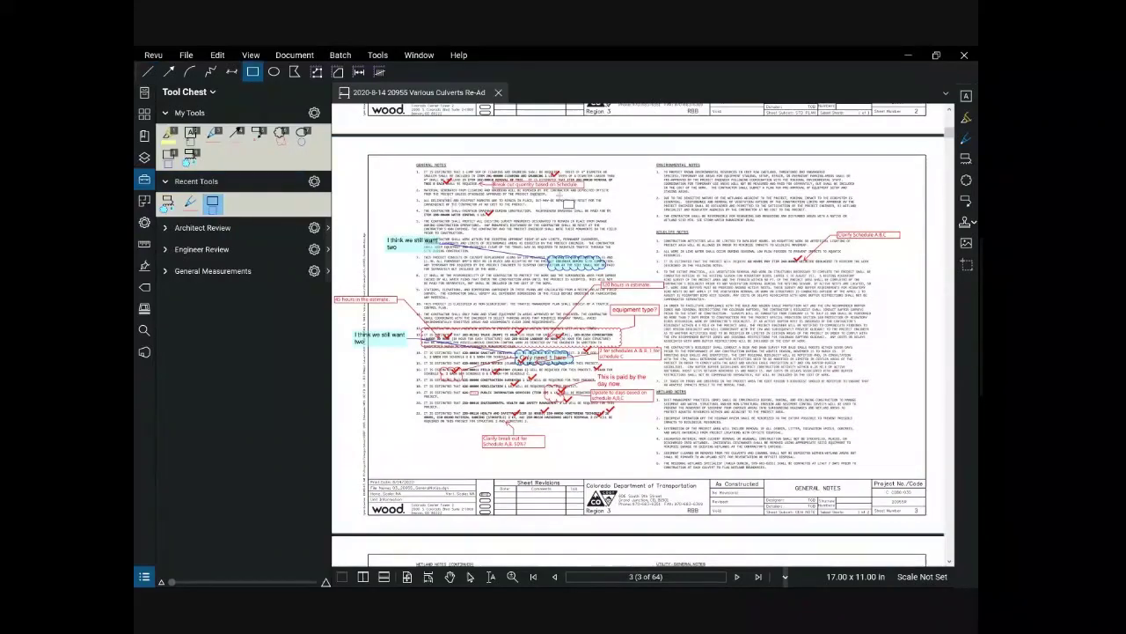
left_click_drag(563, 199, 651, 231)
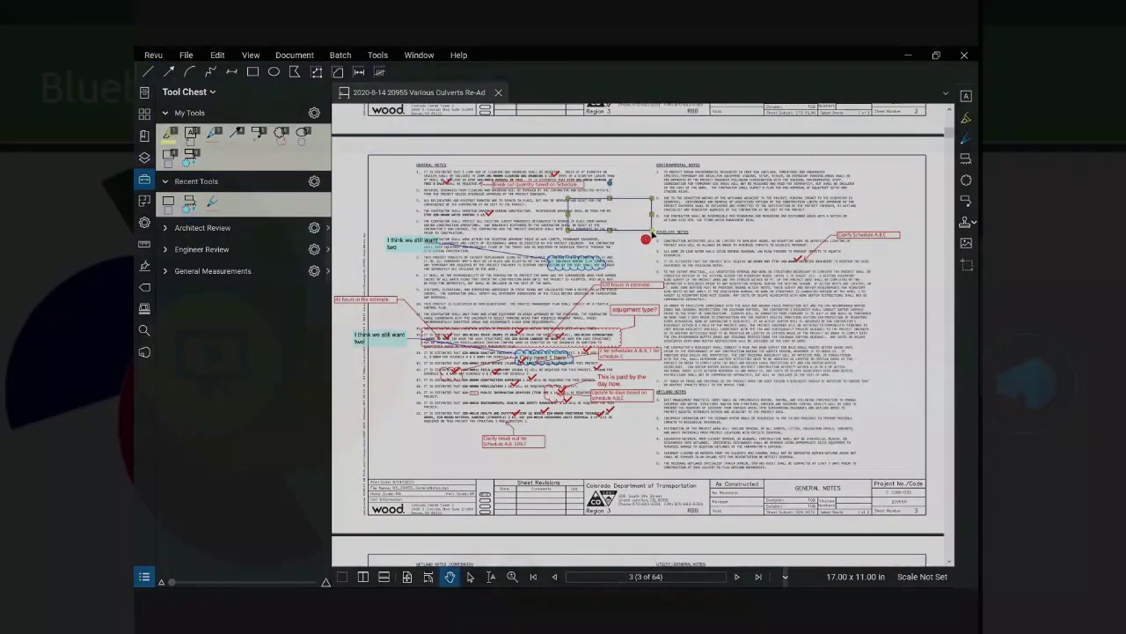